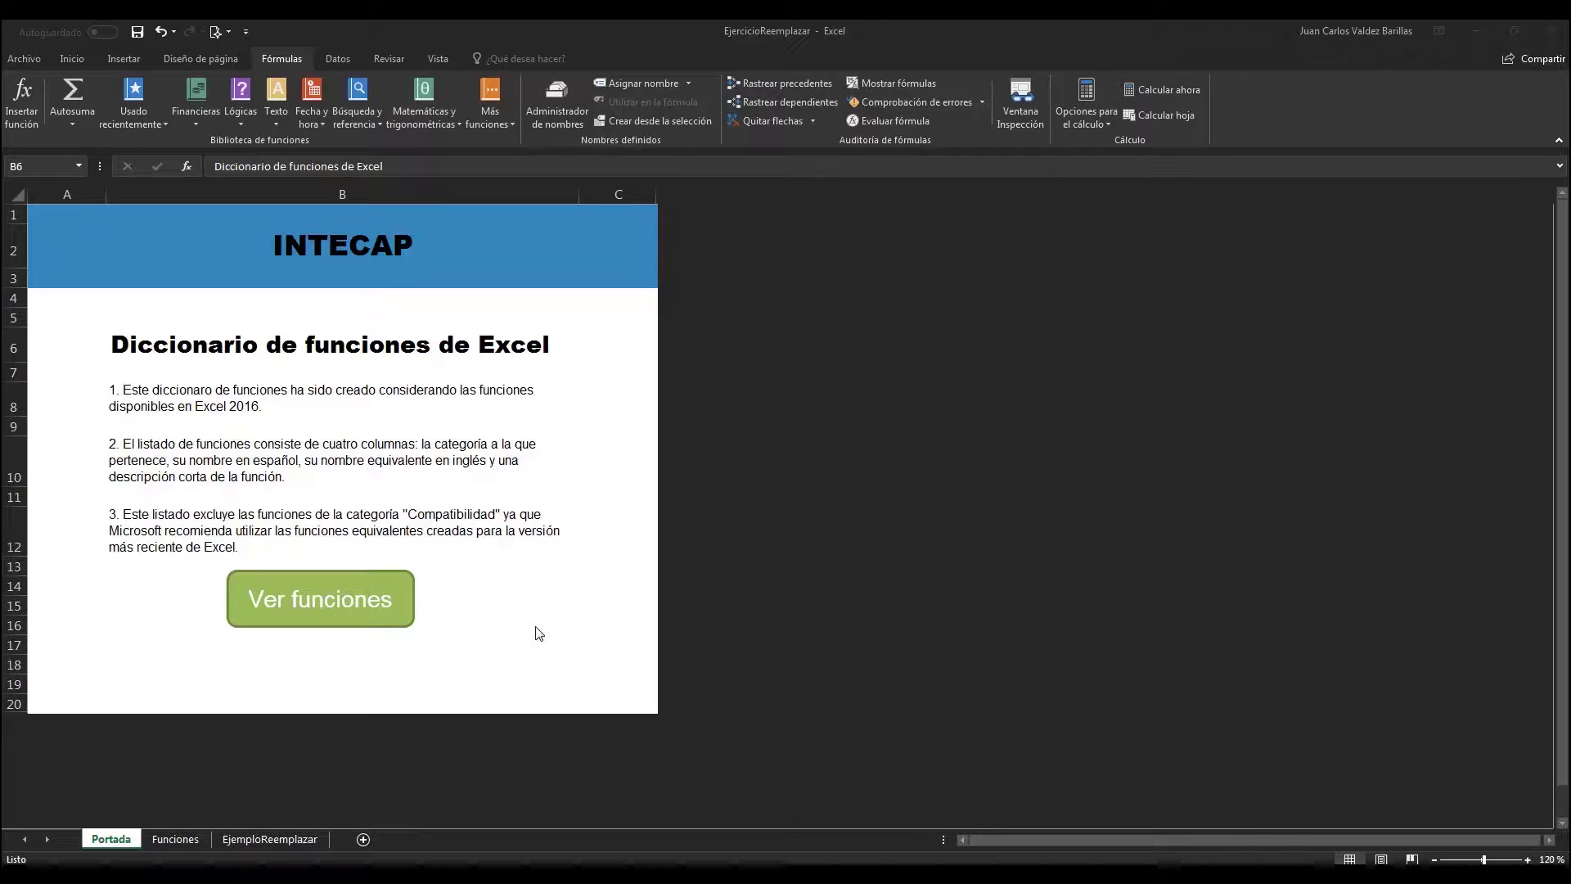
Jump from the cover's Ver funciones list to the REEMPLAZAR example sheet.
{"action": "left_click", "coordinate": [356, 625]}
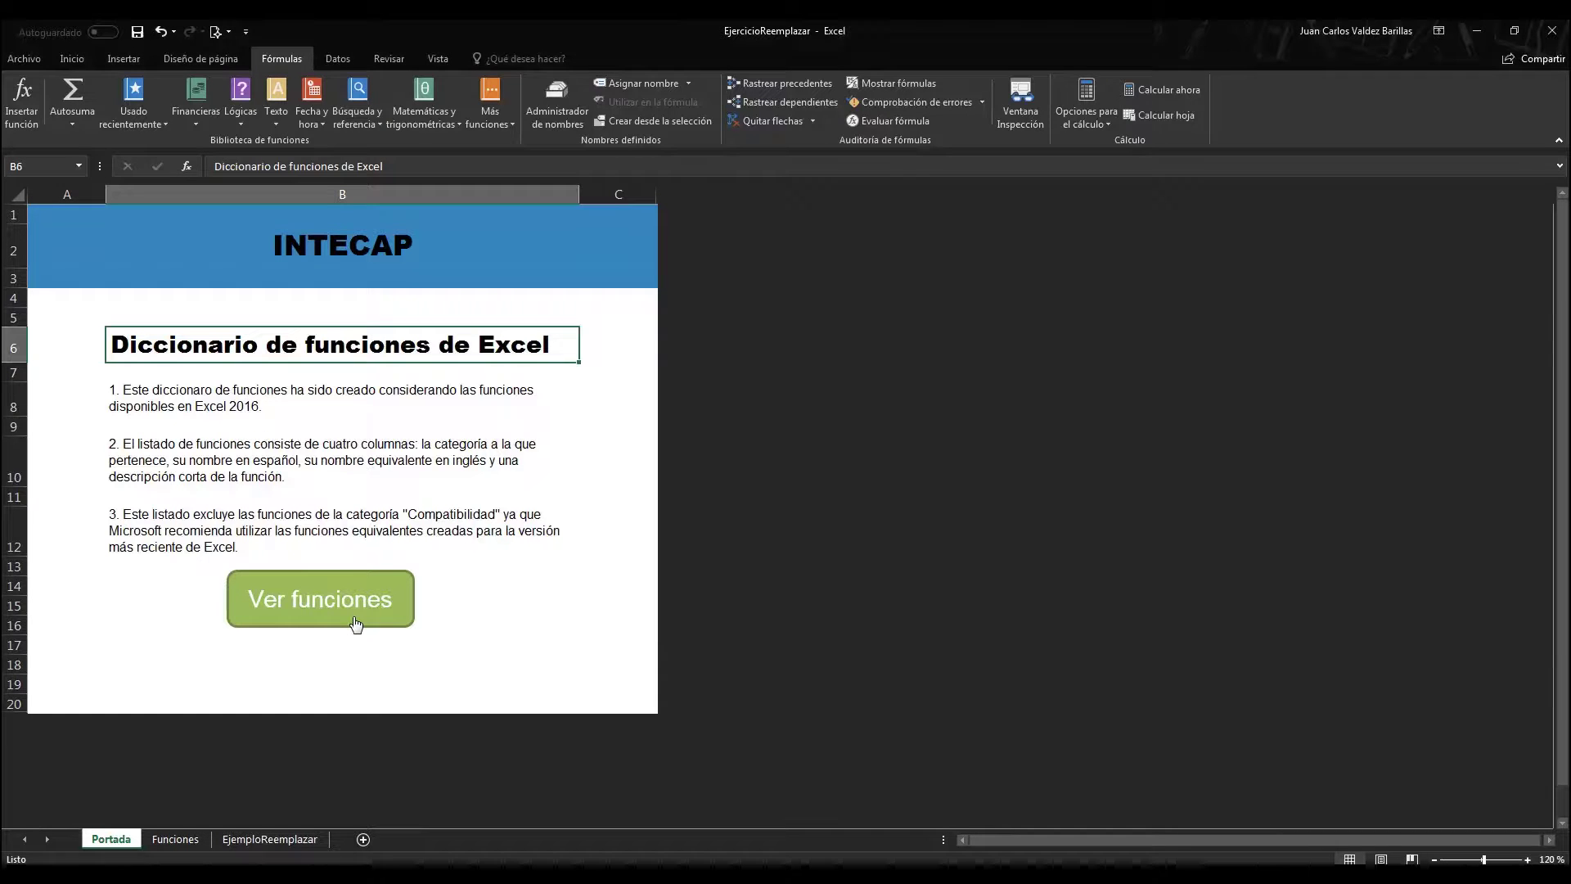
{"action": "left_click", "coordinate": [356, 625]}
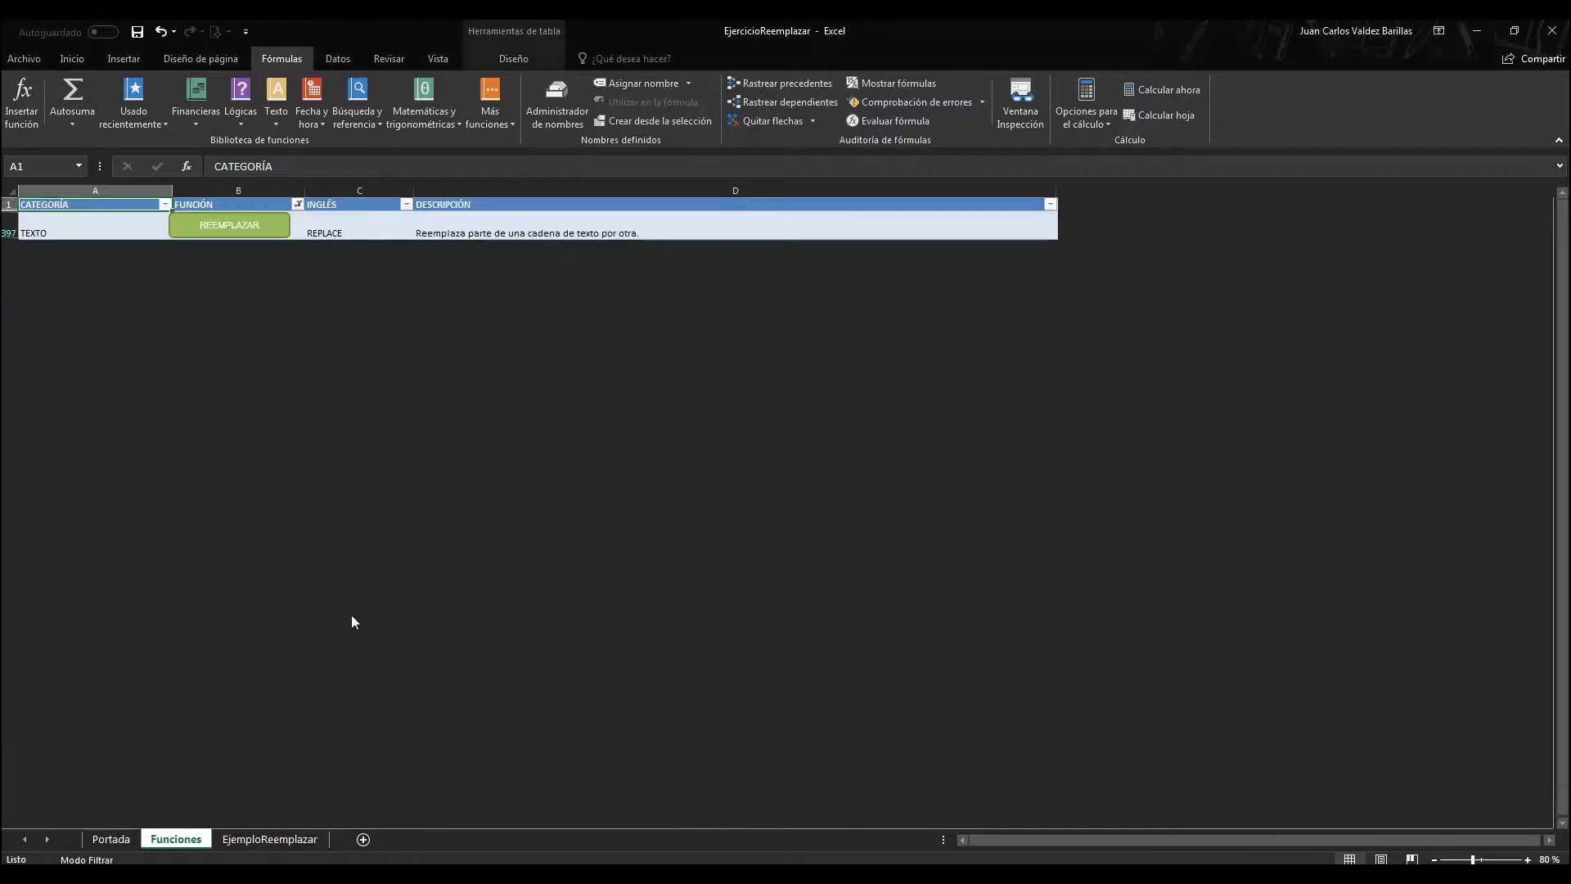
{"action": "left_click", "coordinate": [215, 235]}
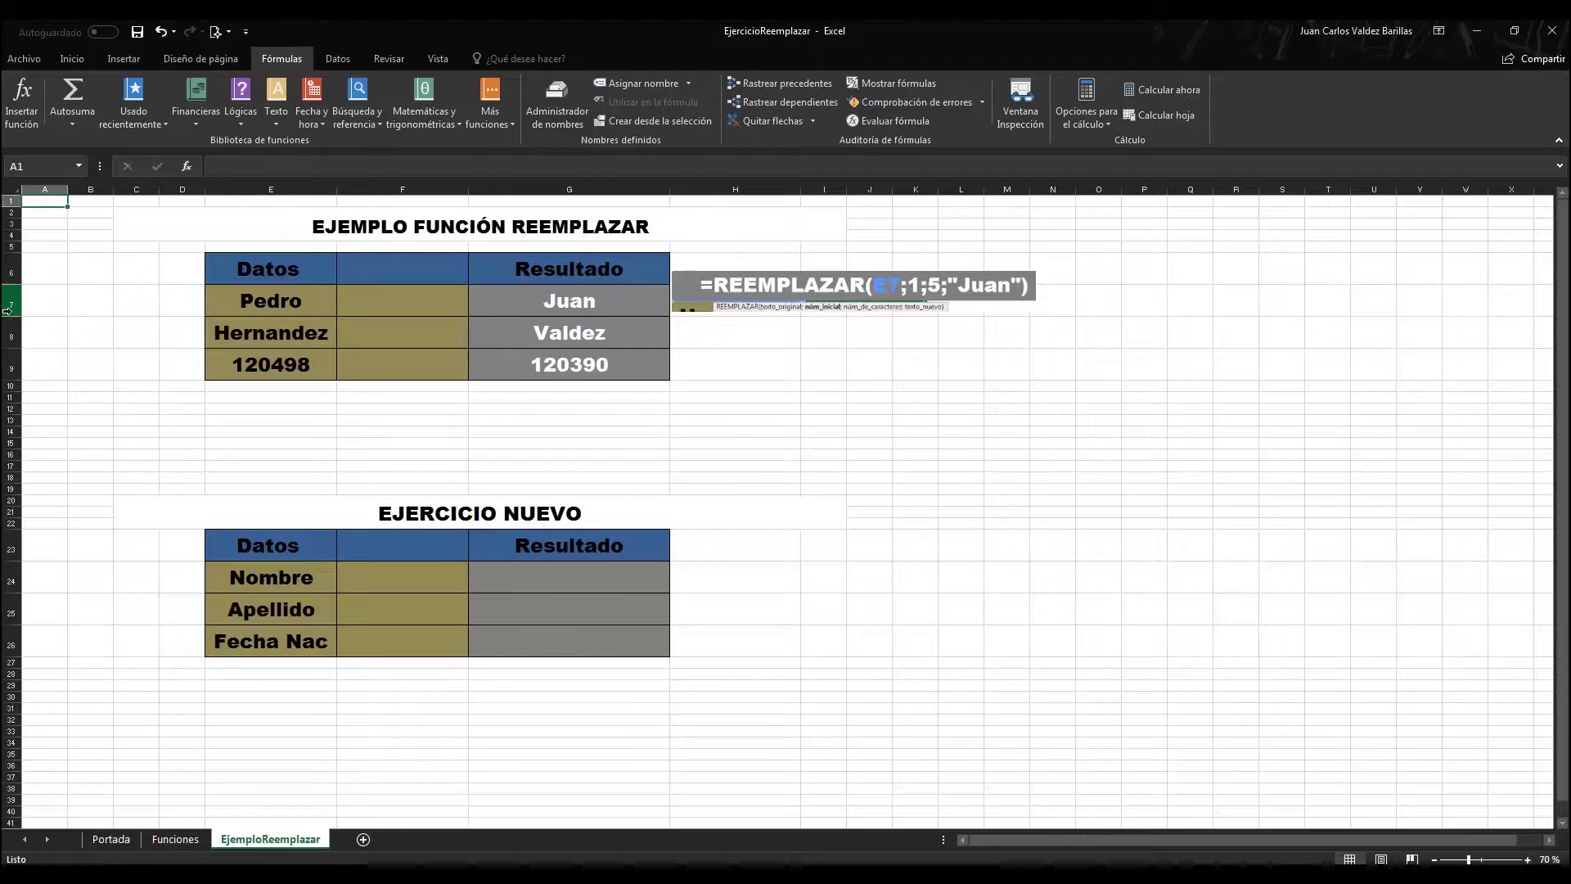
Review E7, G7, E8, G8 and E9, then put the Juan formula in G7 into edit mode.
{"action": "left_click", "coordinate": [235, 300]}
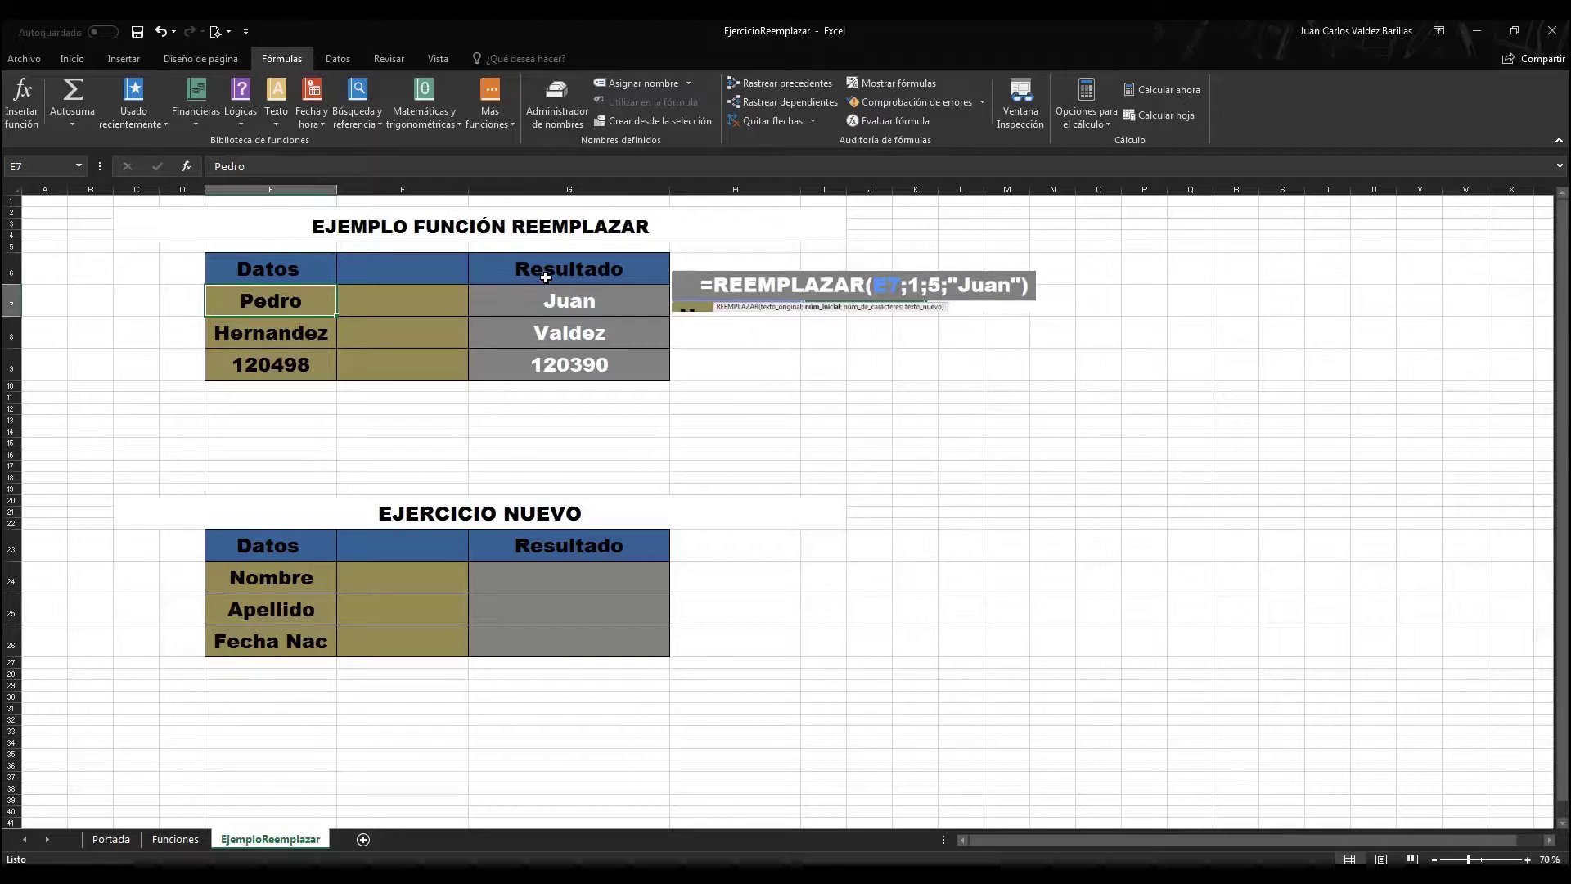
{"action": "left_click", "coordinate": [560, 309]}
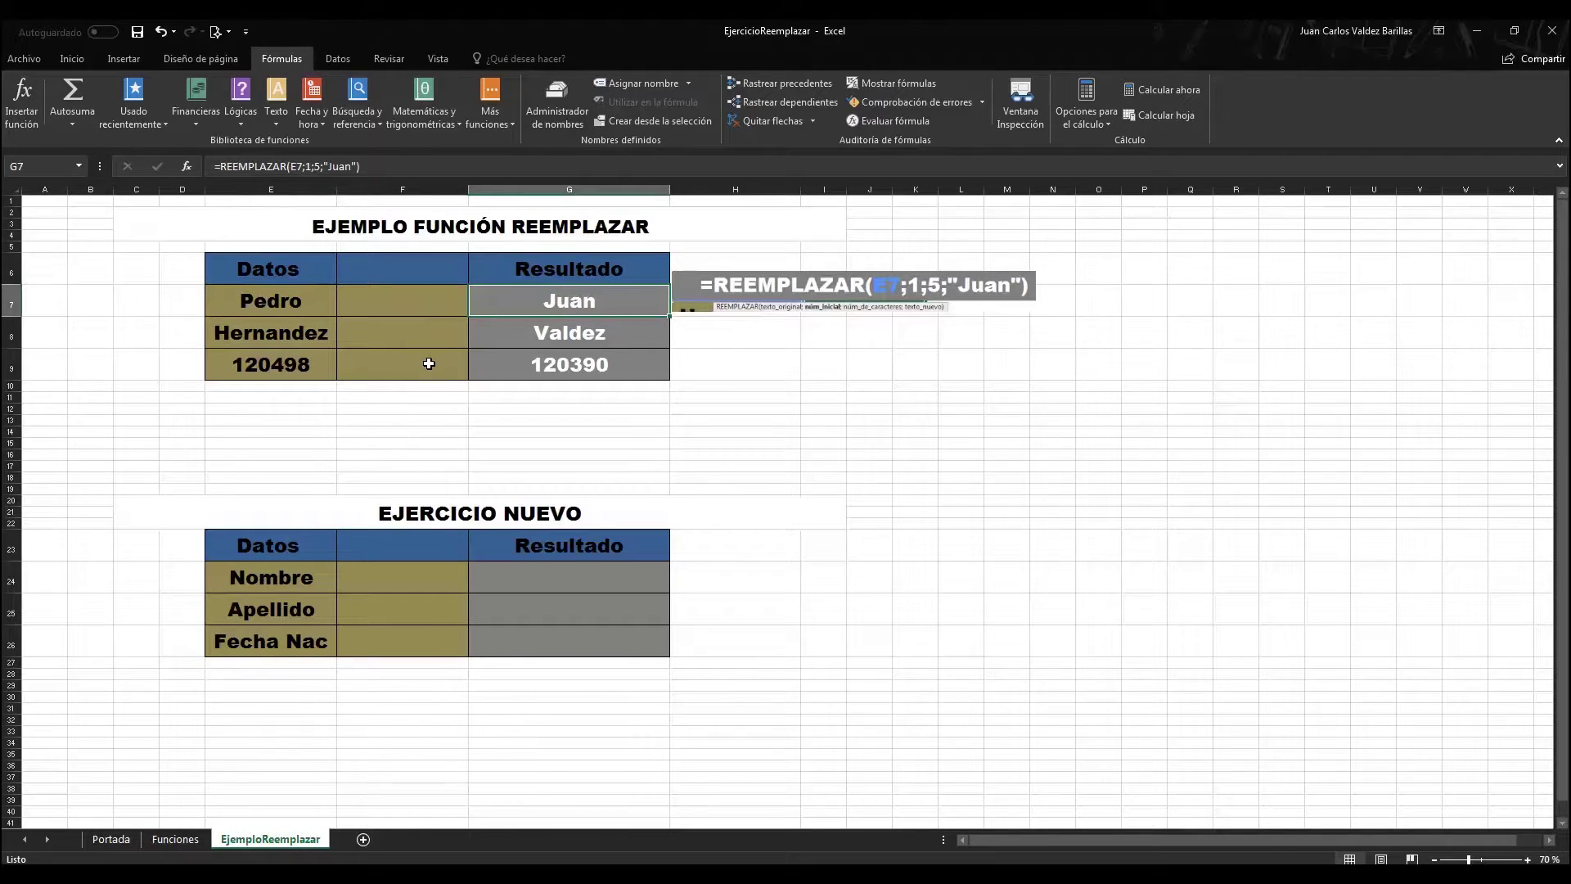
{"action": "left_click", "coordinate": [241, 334]}
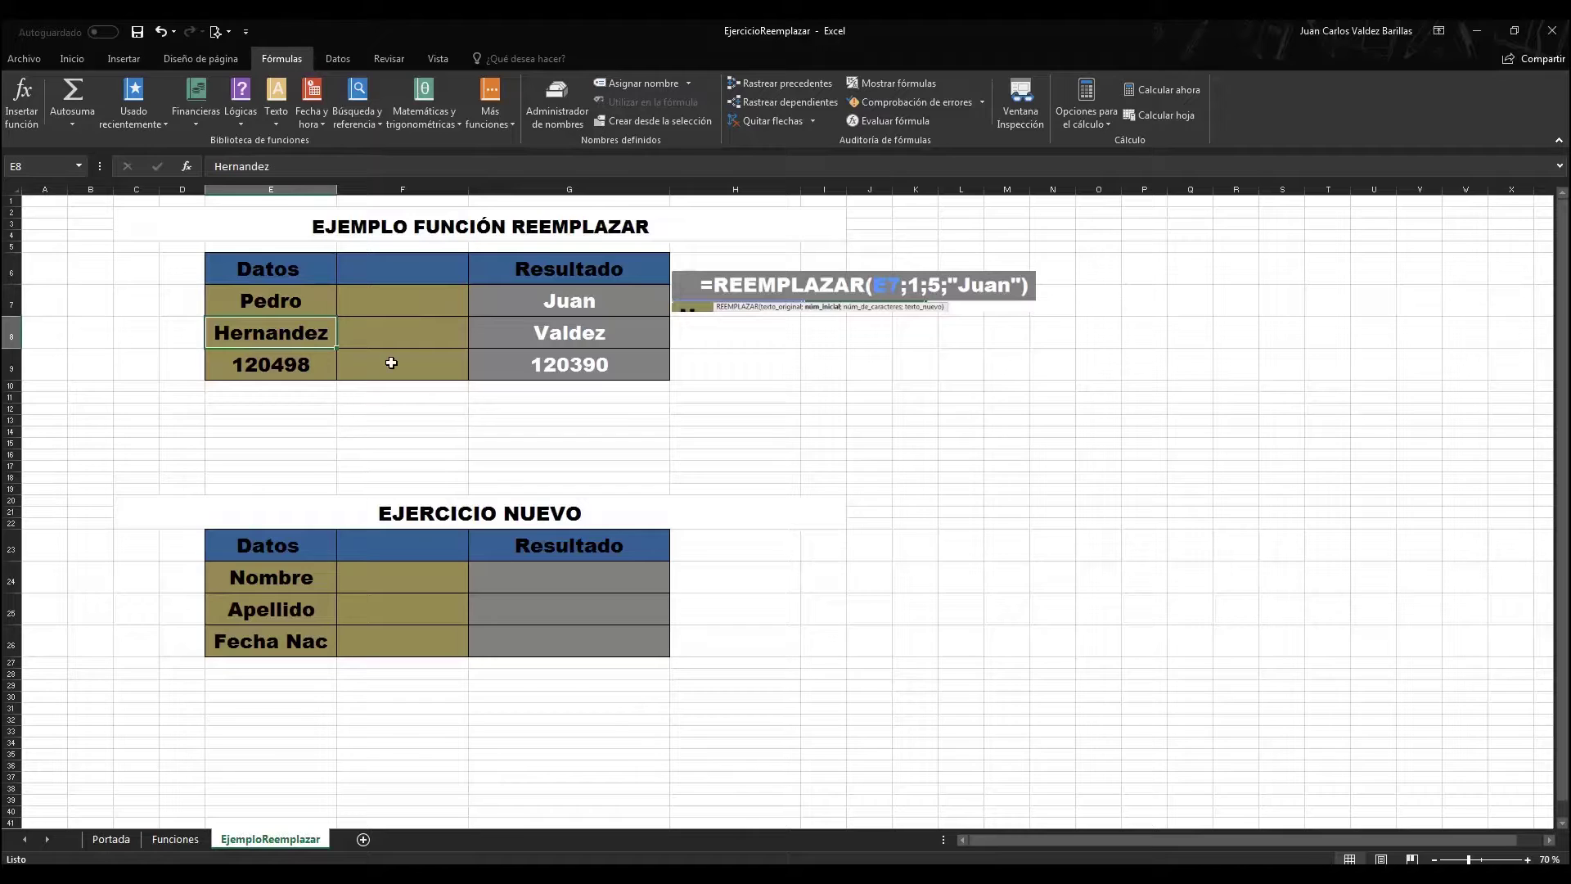
{"action": "left_click", "coordinate": [497, 331]}
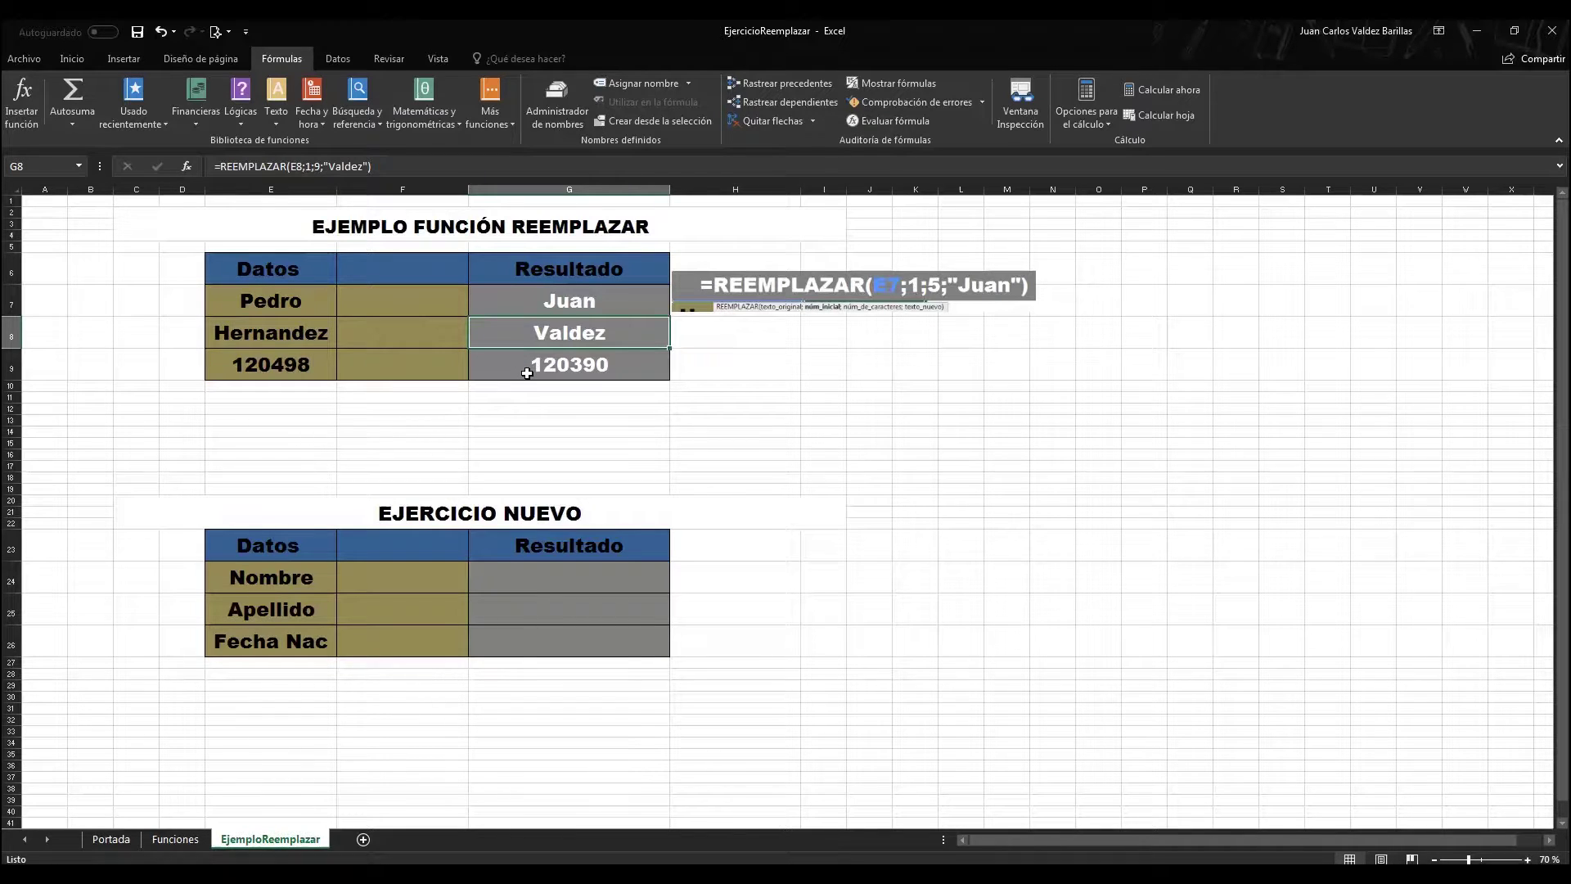
{"action": "left_click", "coordinate": [275, 364]}
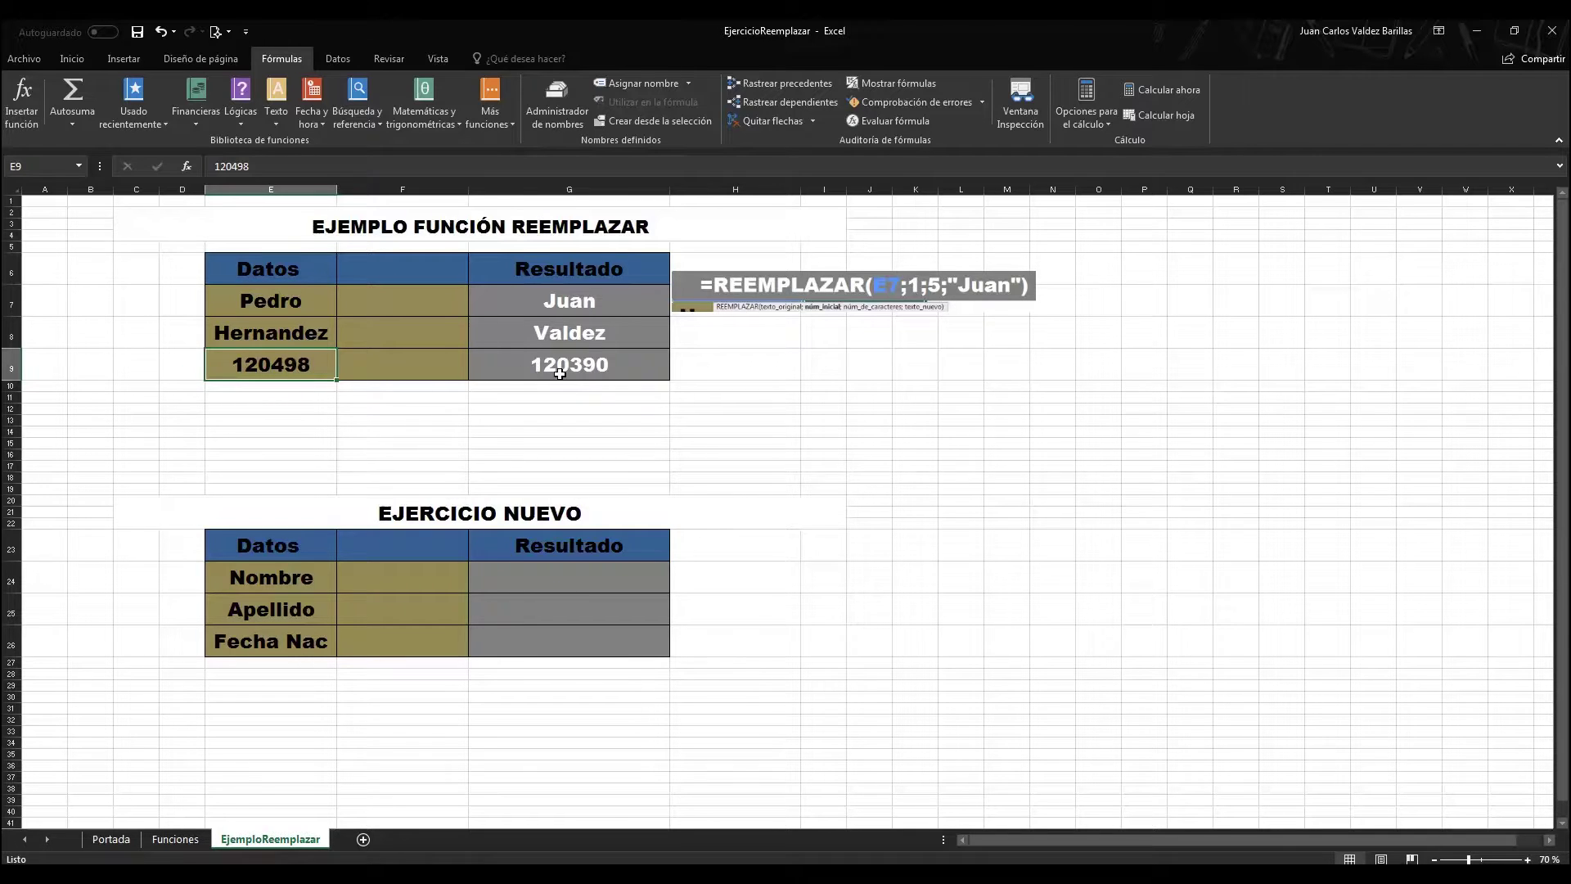
{"action": "left_click", "coordinate": [526, 303]}
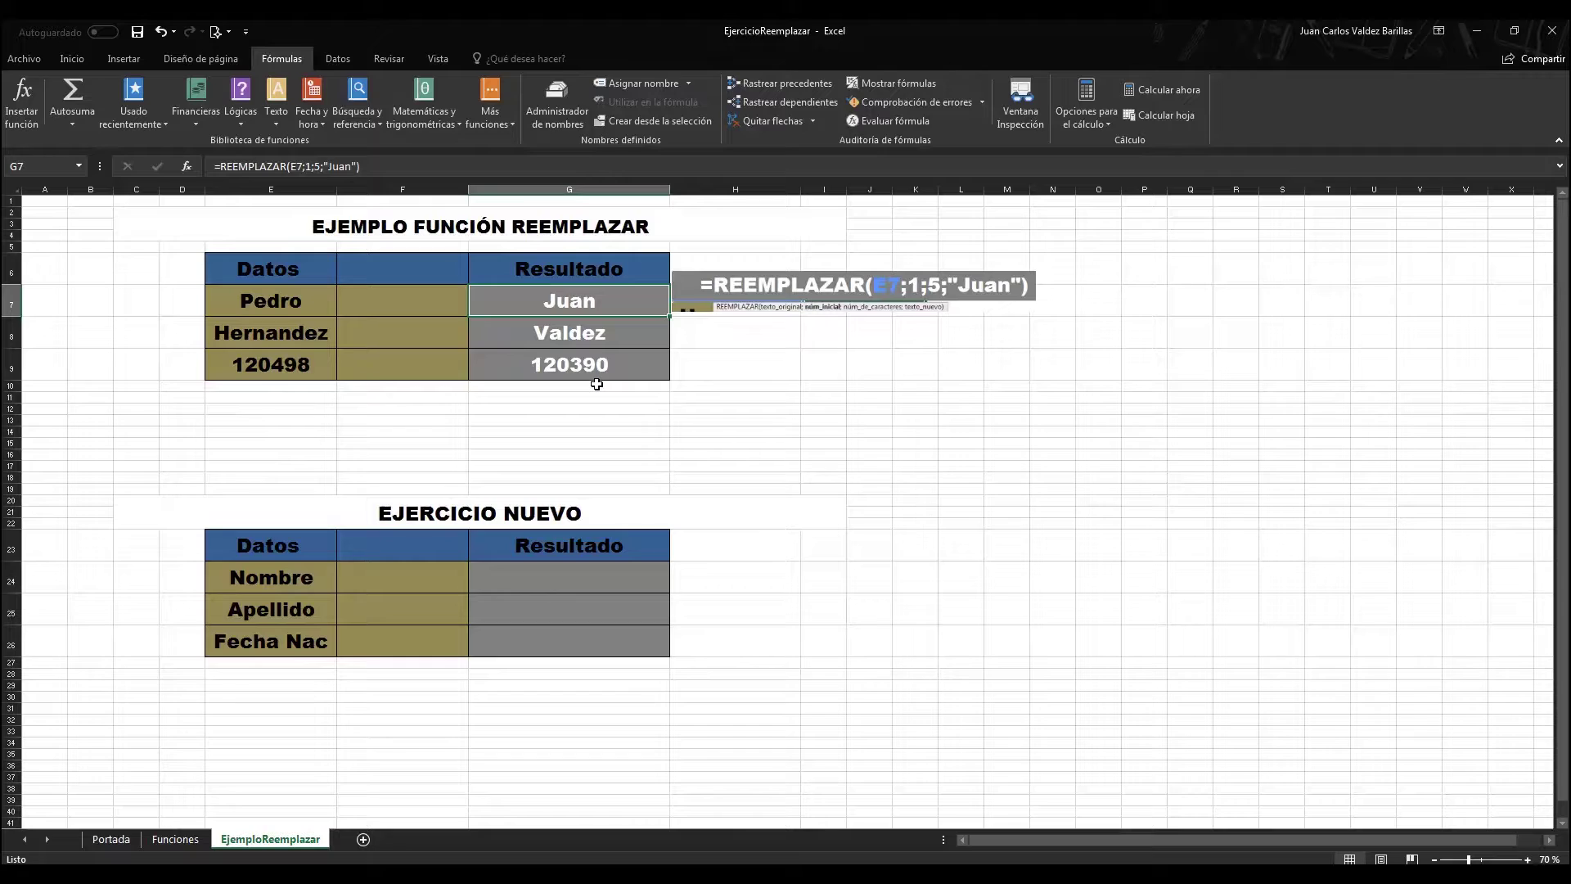
{"action": "key", "text": "F2"}
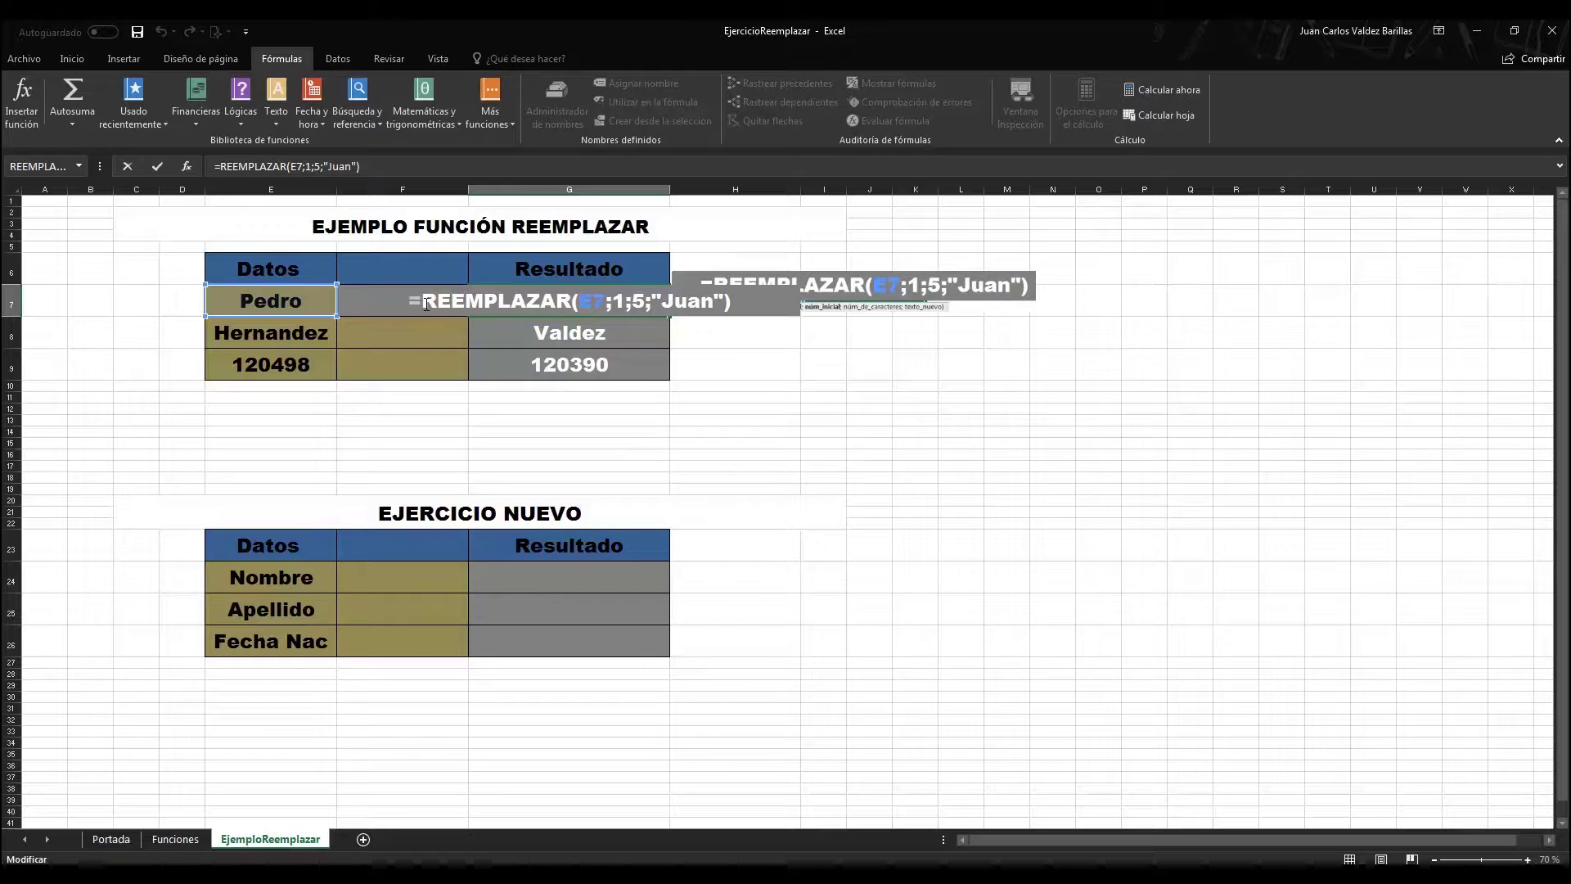
Inspect the function name and the 5 argument in G7's formula, then confirm it unchanged.
{"action": "left_click_drag", "start_coordinate": [423, 303], "coordinate": [566, 309]}
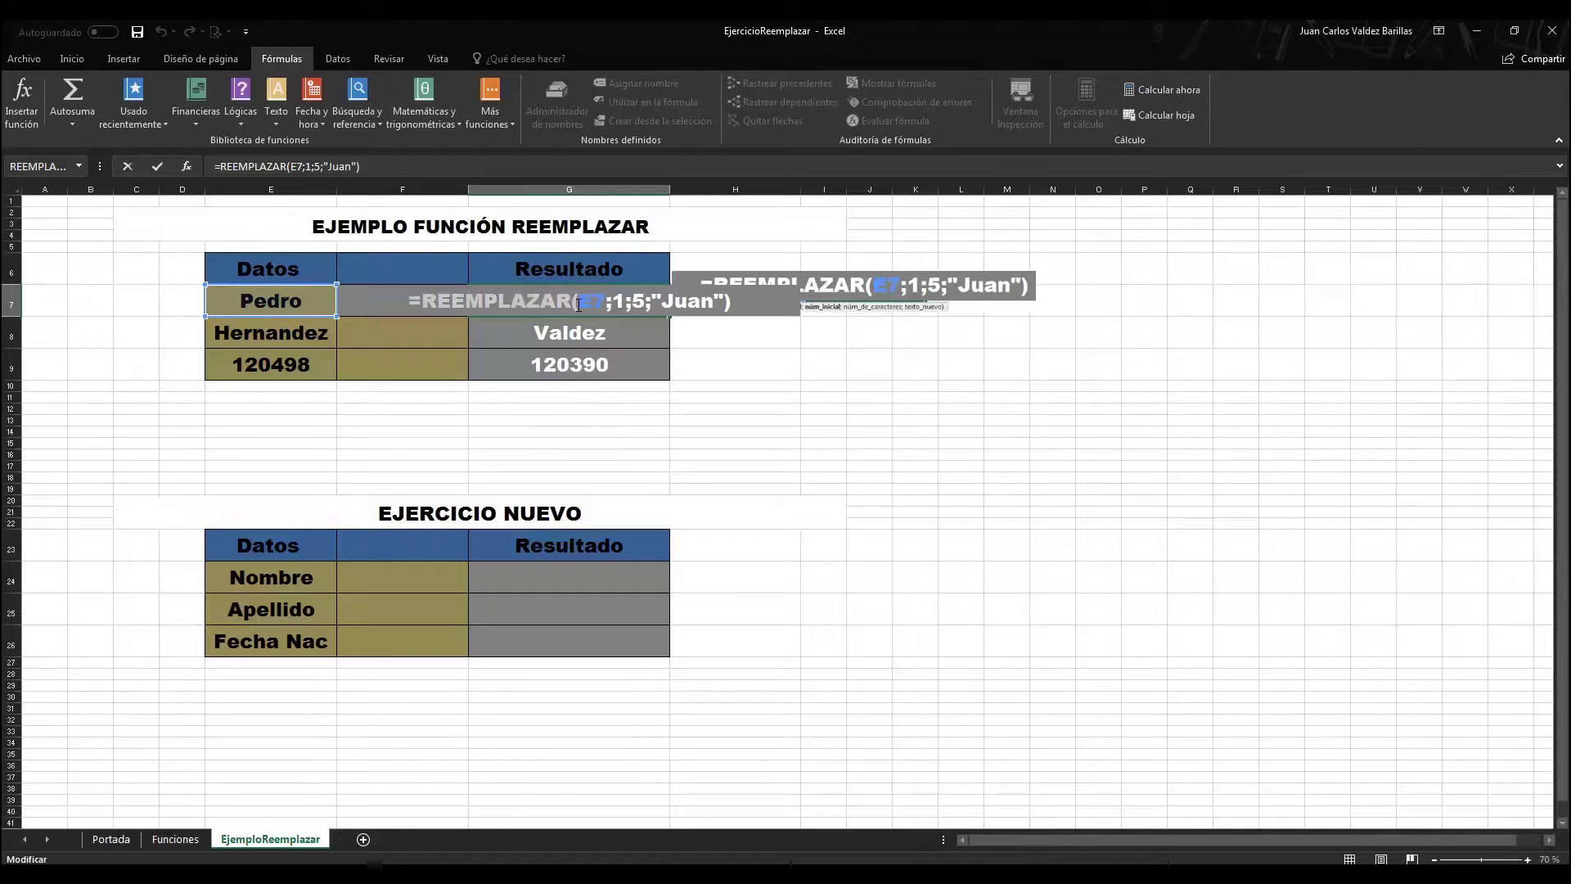
{"action": "left_click", "coordinate": [579, 306]}
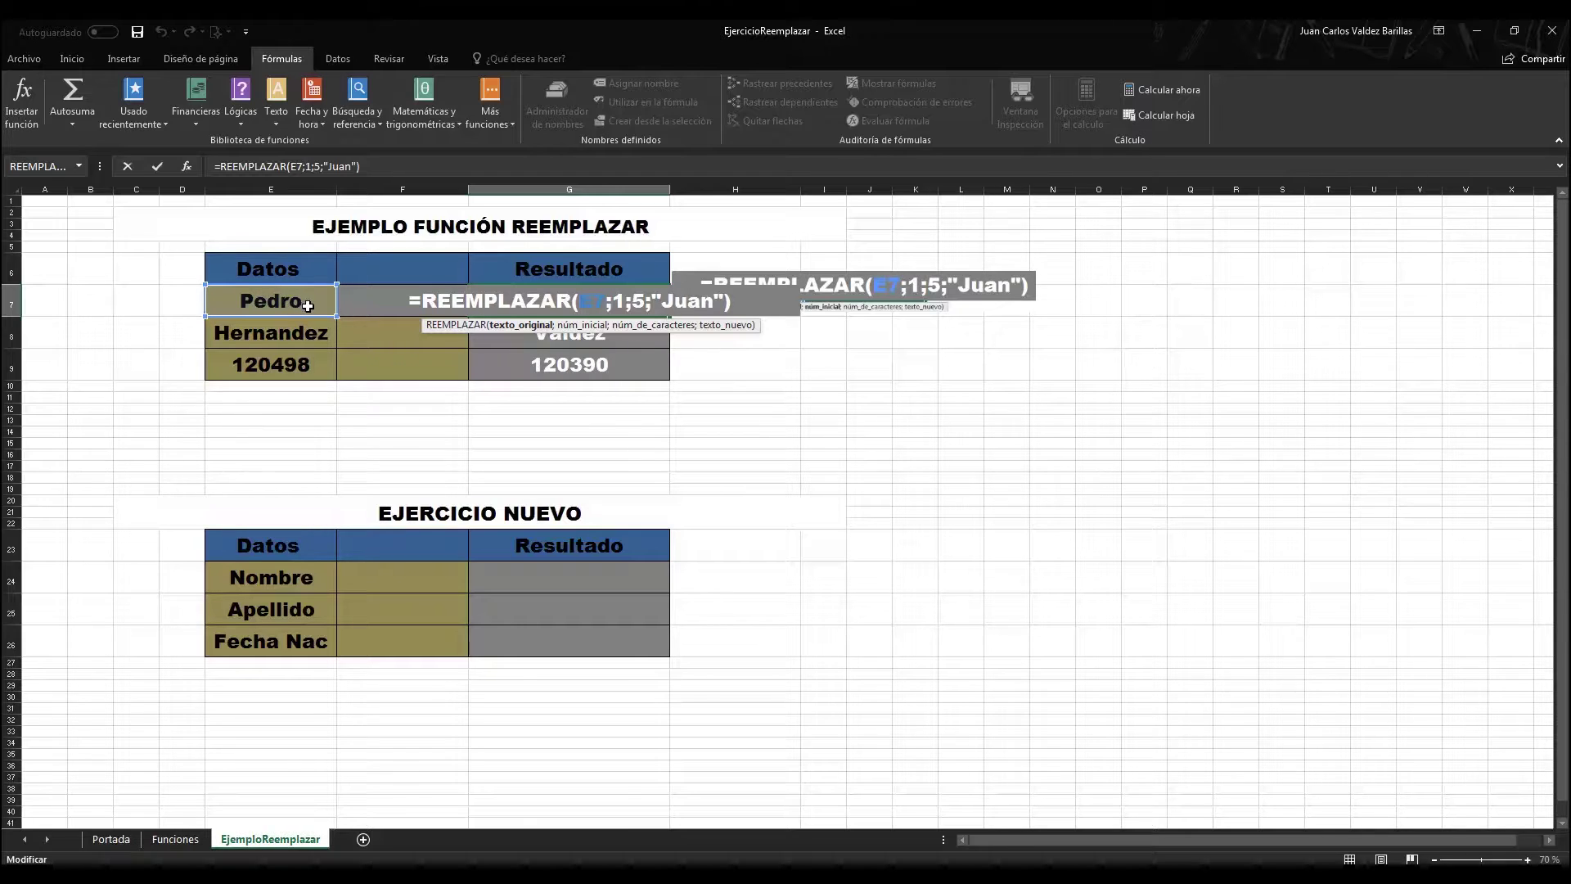
{"action": "double_click", "coordinate": [638, 301]}
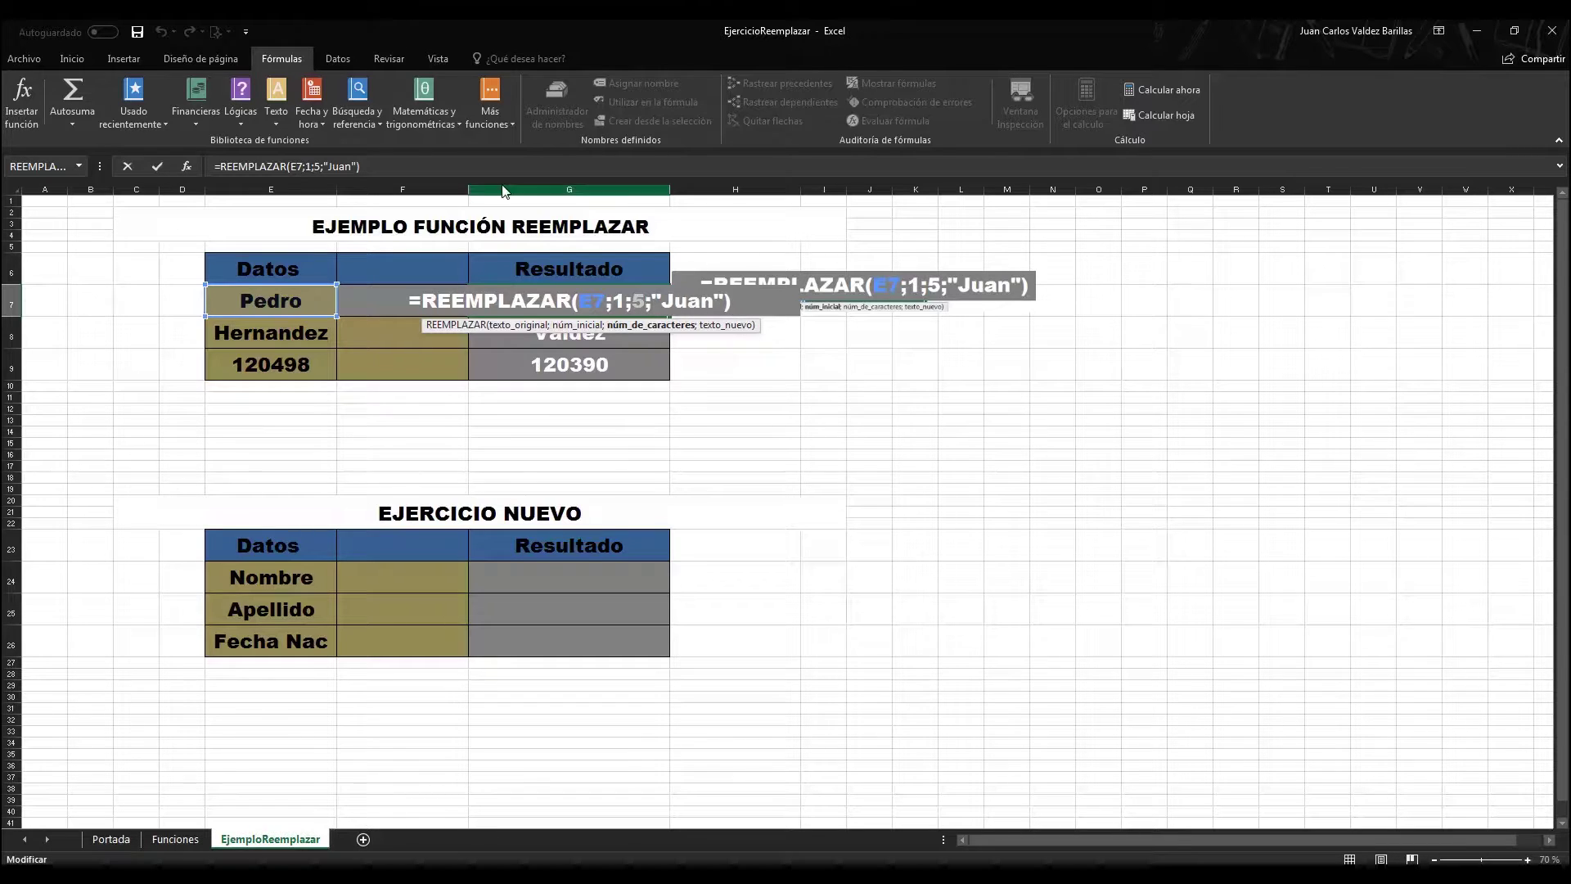
{"action": "key", "text": "Return"}
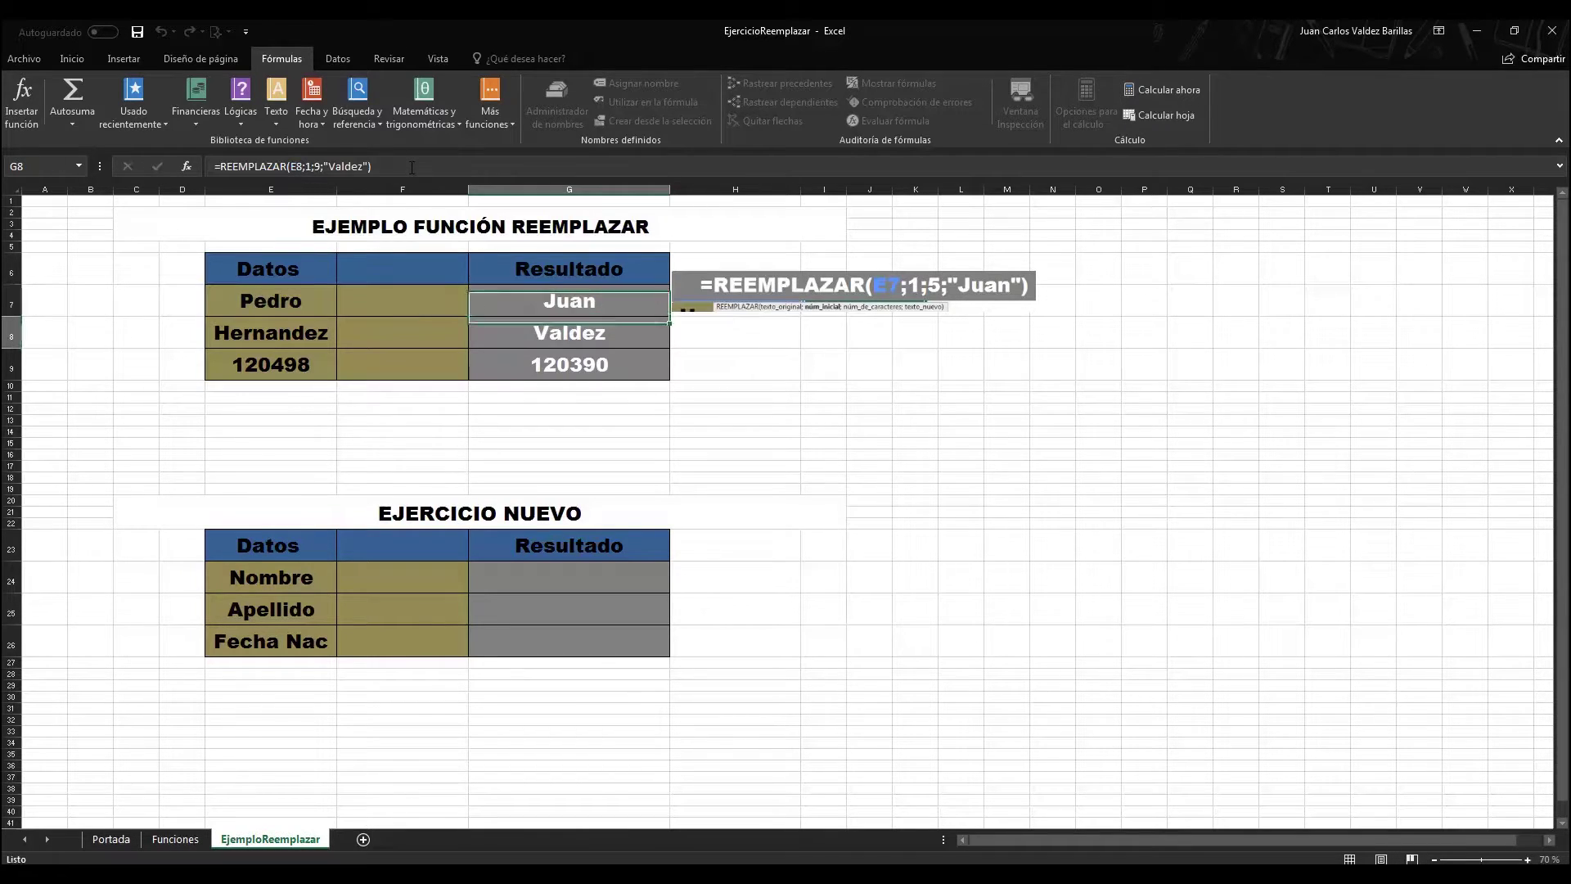
{"action": "left_click", "coordinate": [535, 309]}
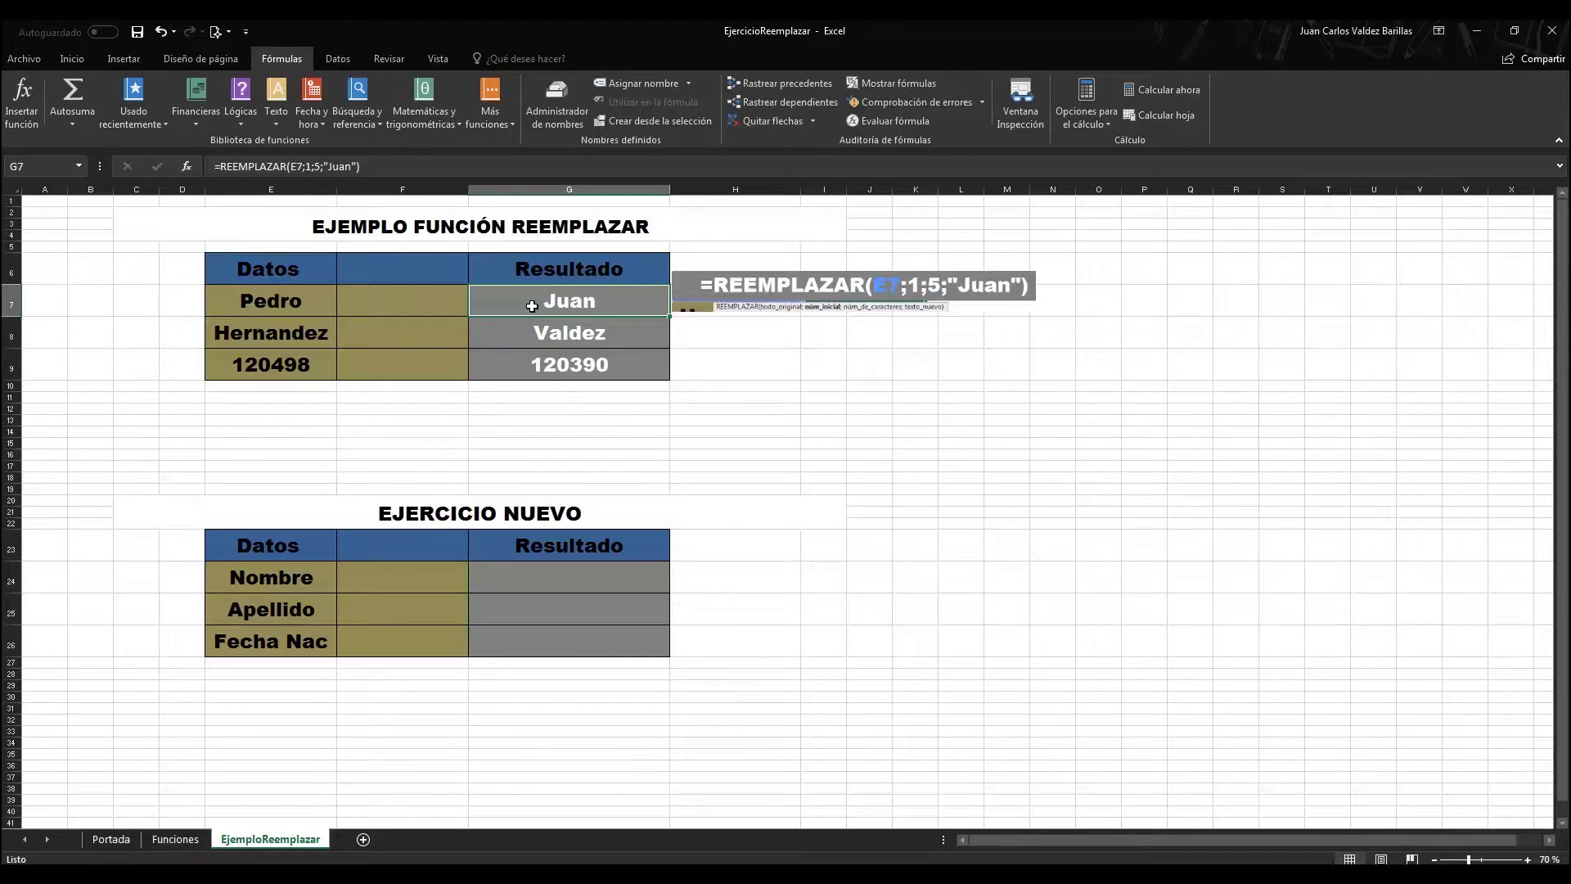
{"action": "left_click", "coordinate": [533, 337]}
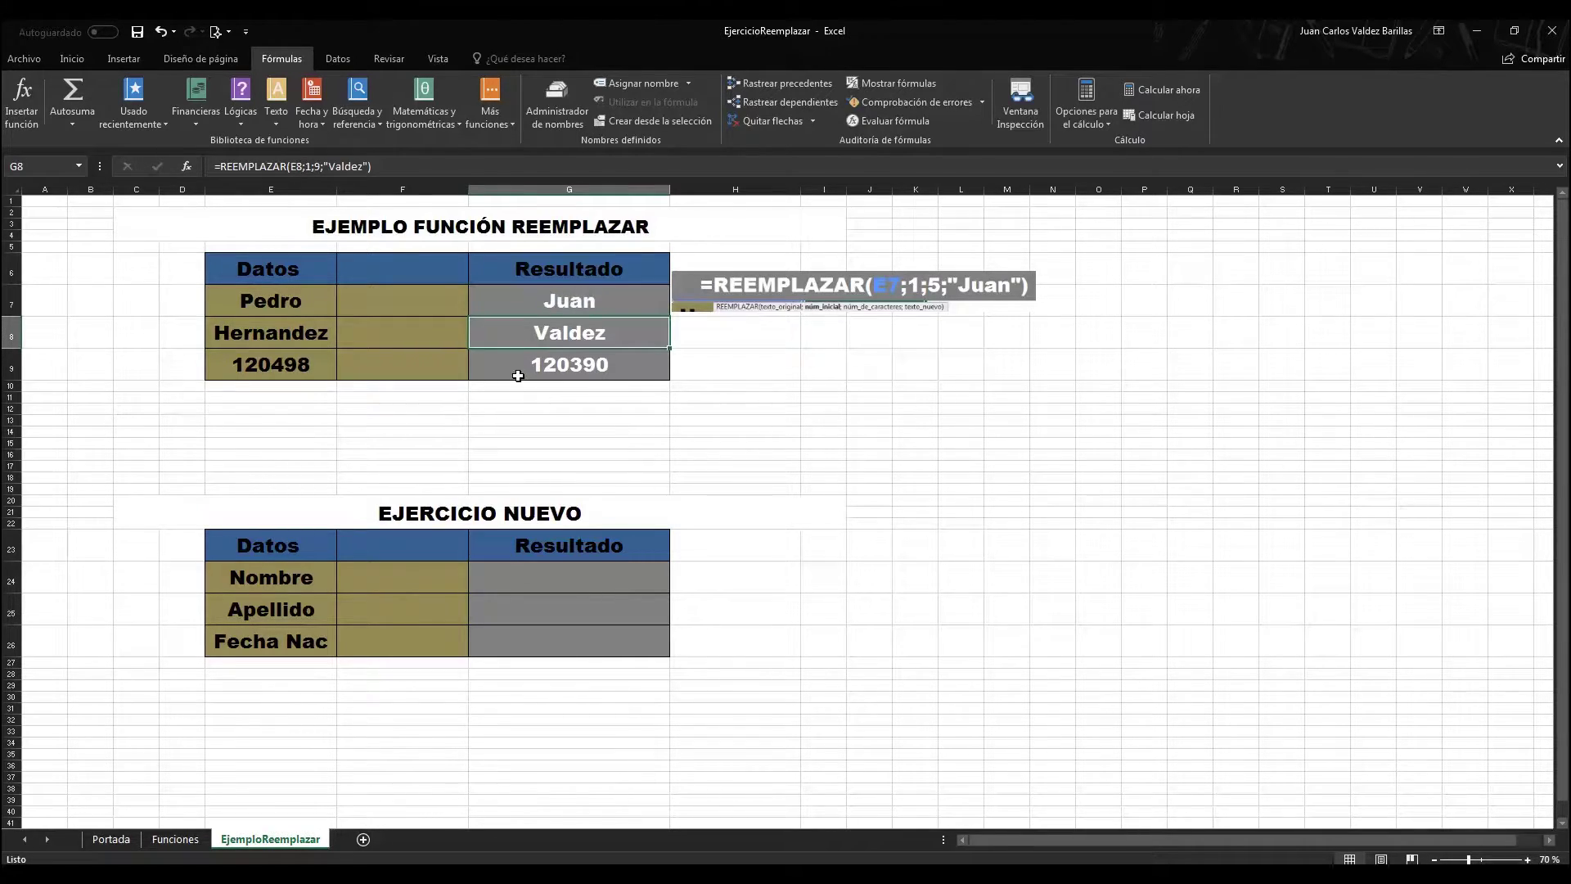
{"action": "left_click", "coordinate": [518, 370]}
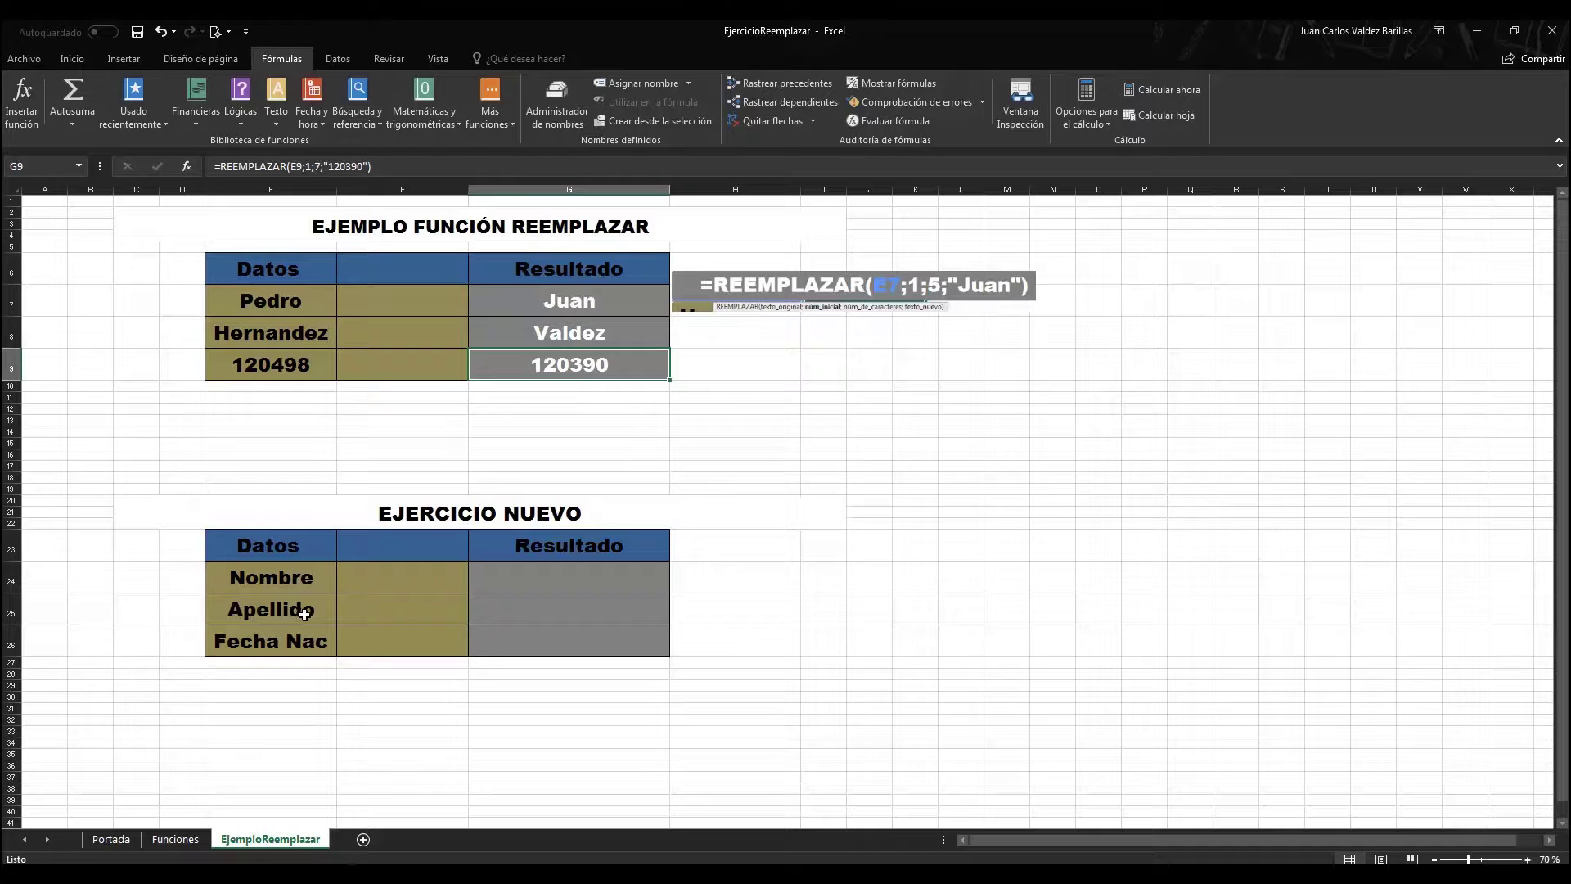
{"action": "left_click", "coordinate": [293, 581]}
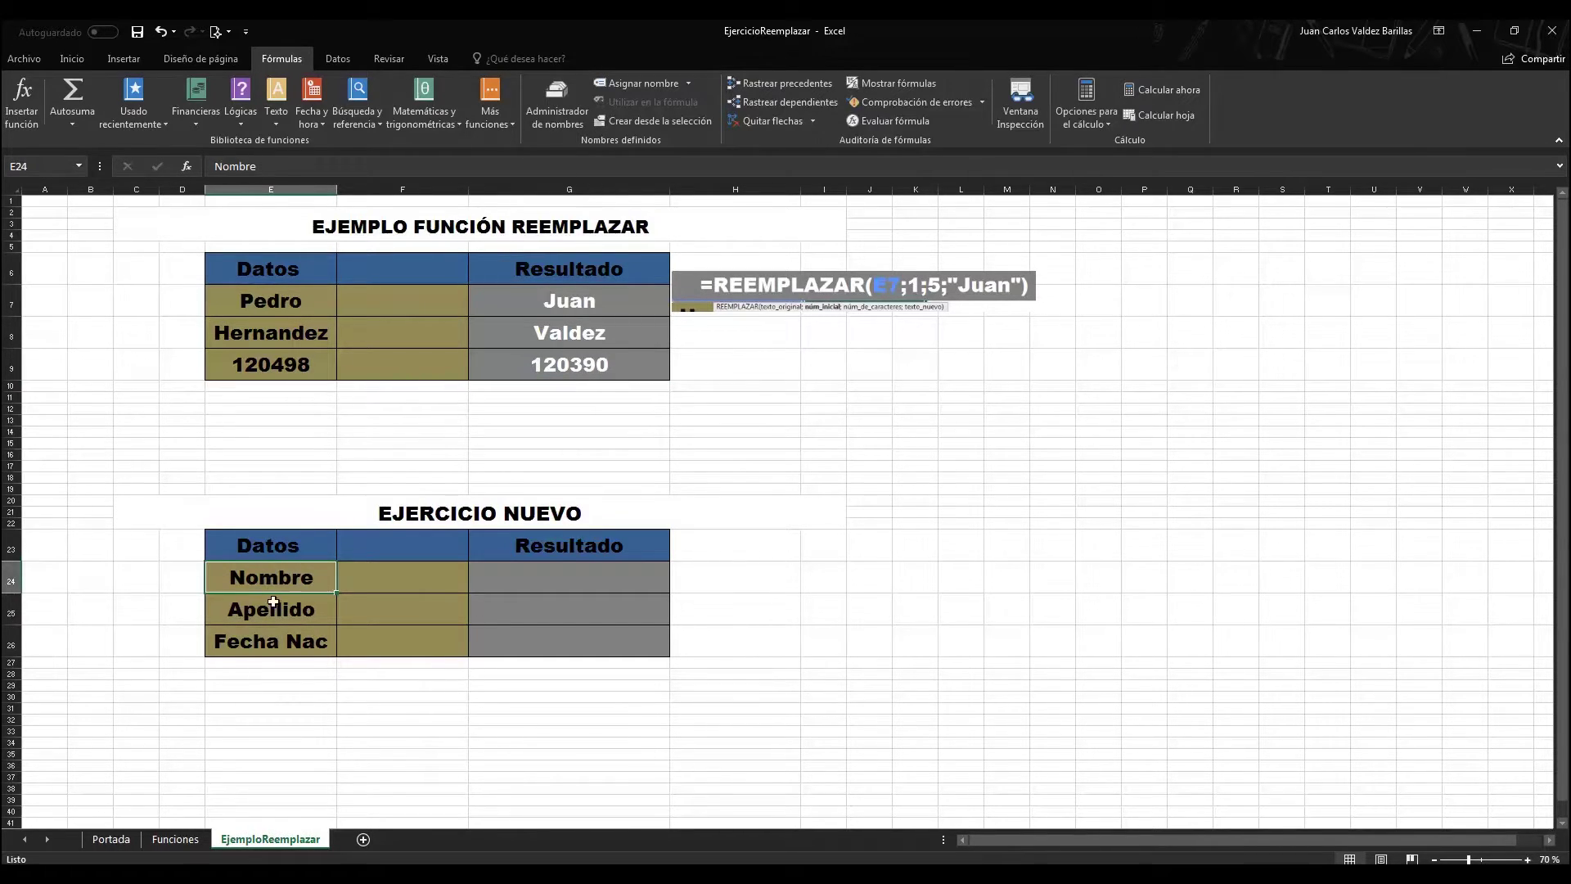
{"action": "left_click", "coordinate": [270, 610]}
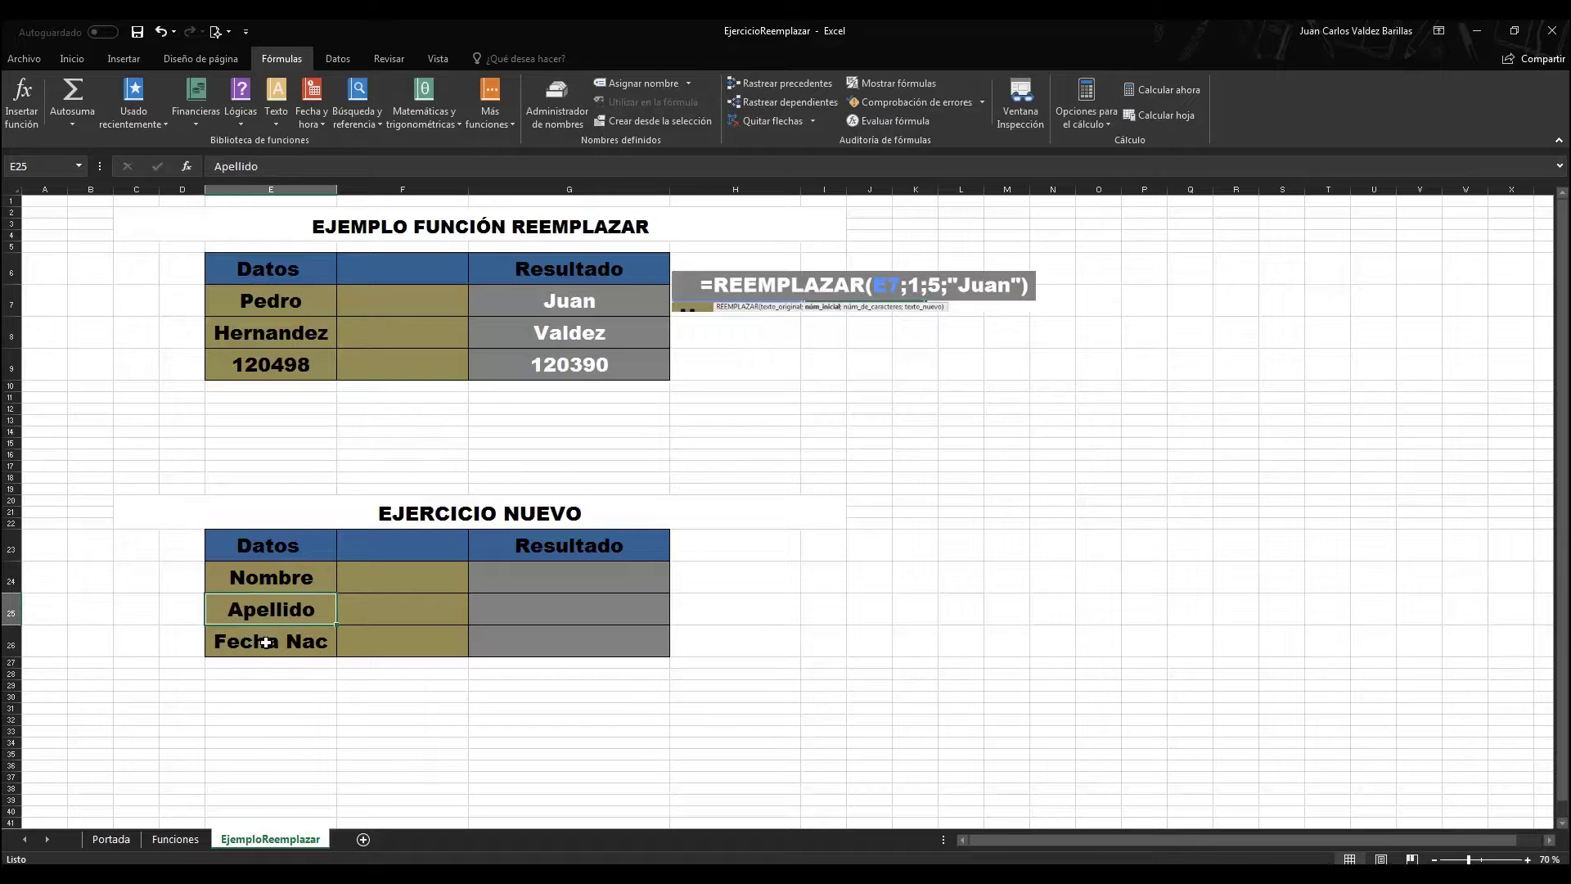
{"action": "left_click", "coordinate": [266, 642]}
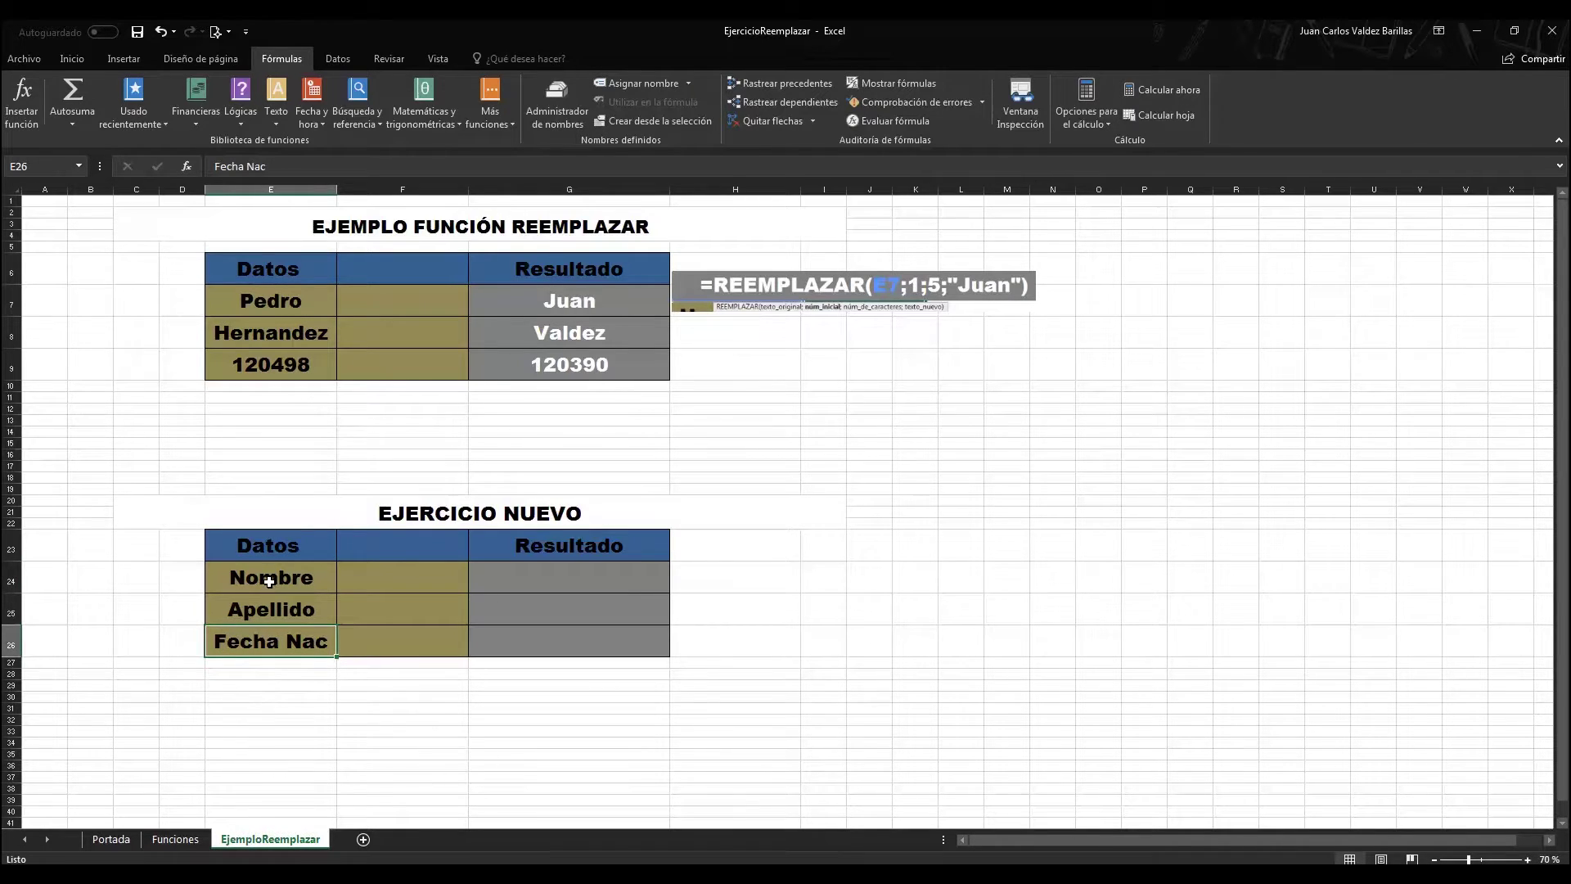
{"action": "left_click", "coordinate": [268, 583]}
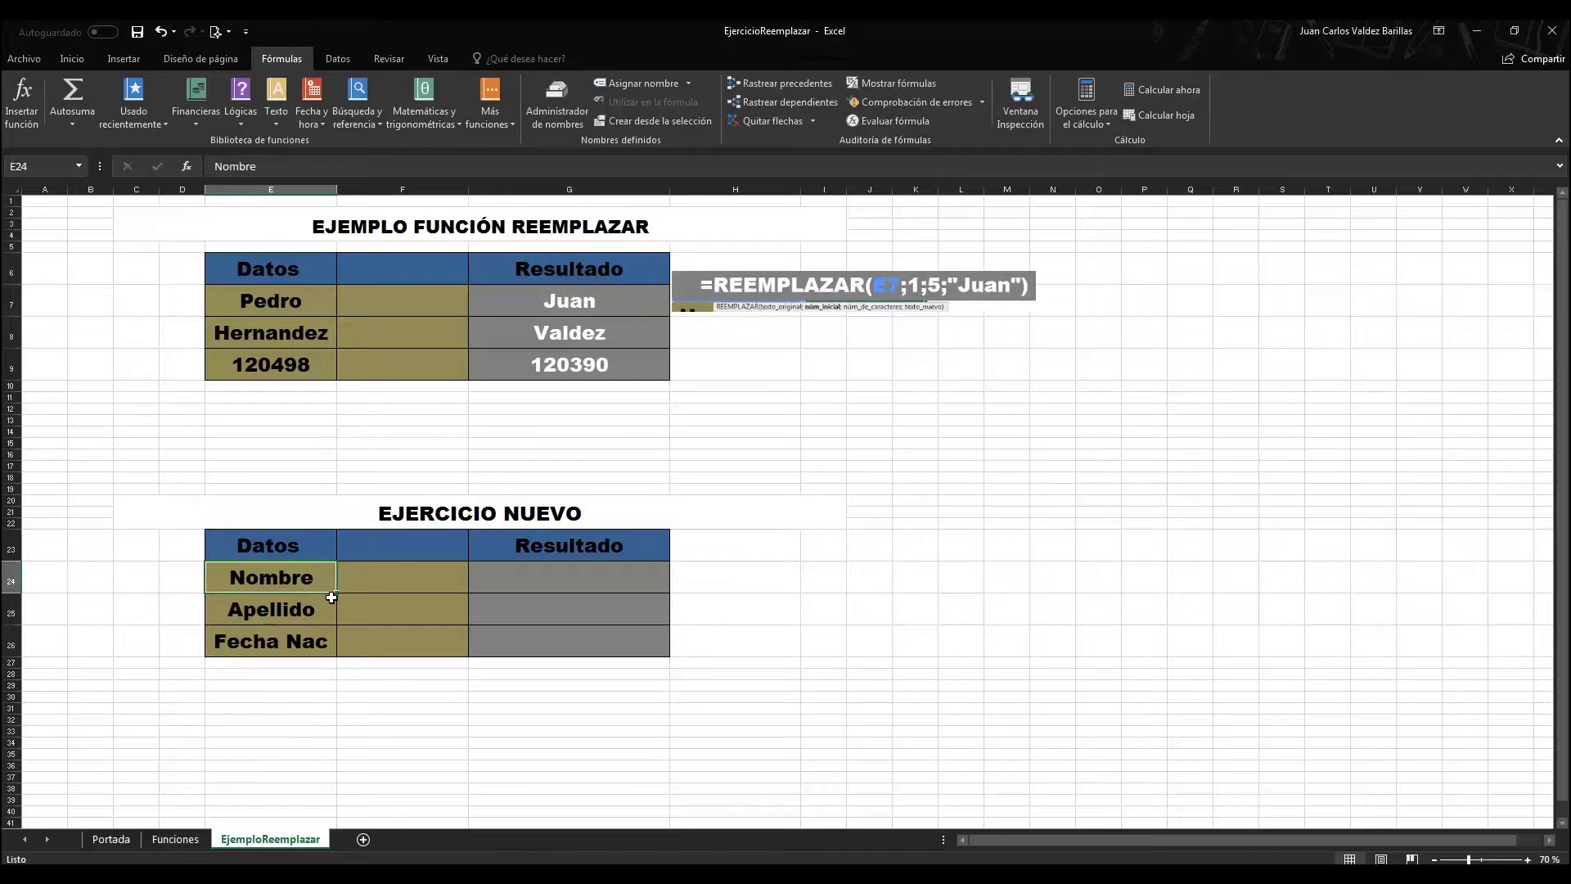
{"action": "key", "text": "BackSpace"}
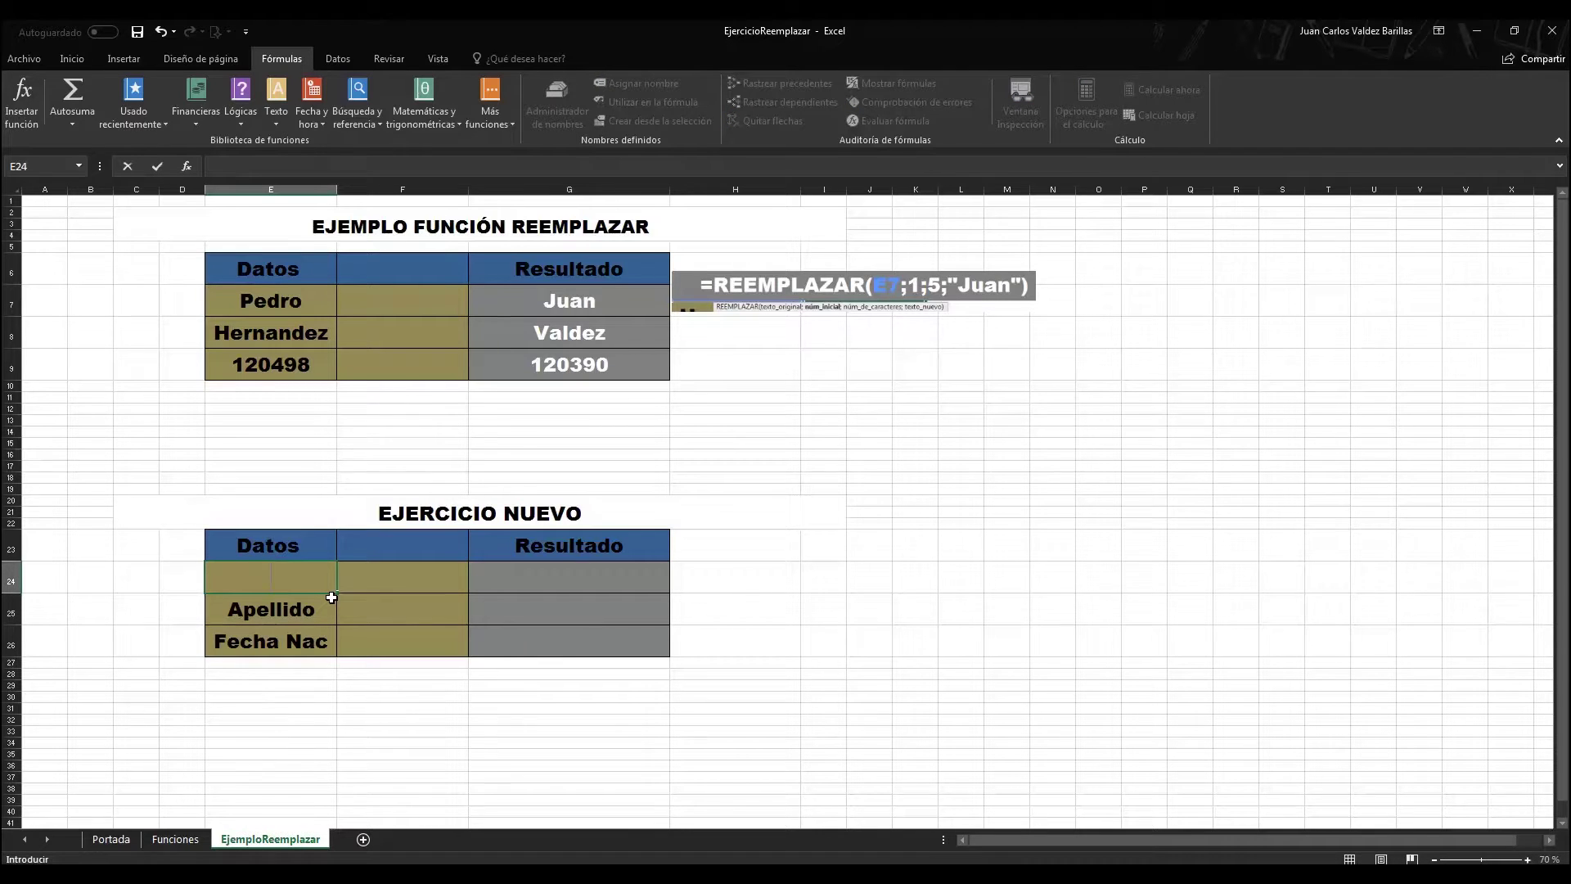
{"action": "type", "text": "Paola"}
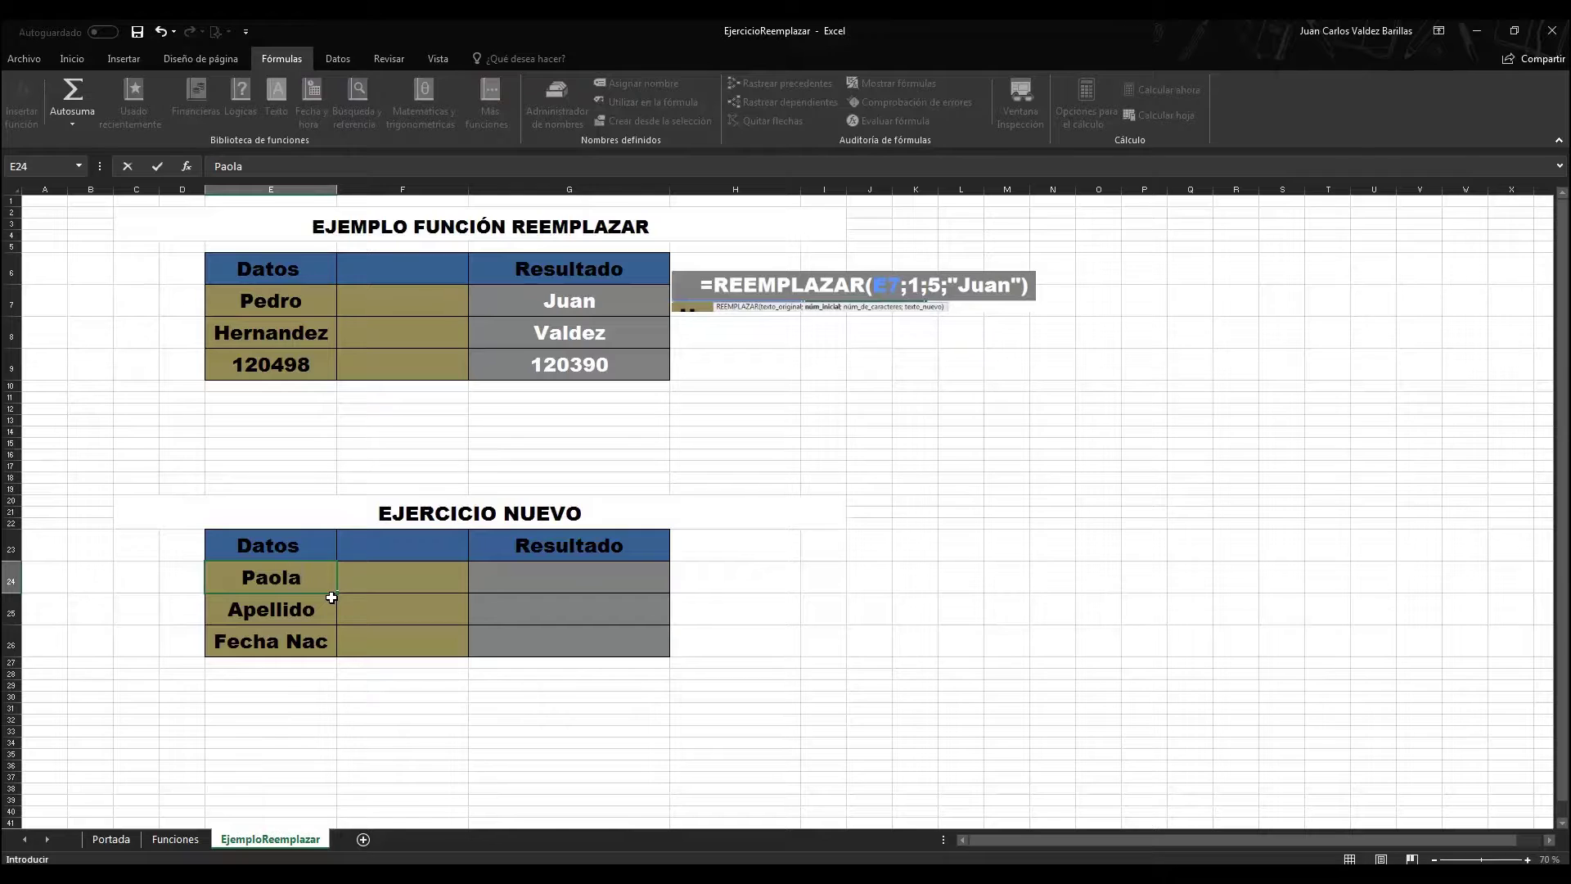
{"action": "key", "text": "Return"}
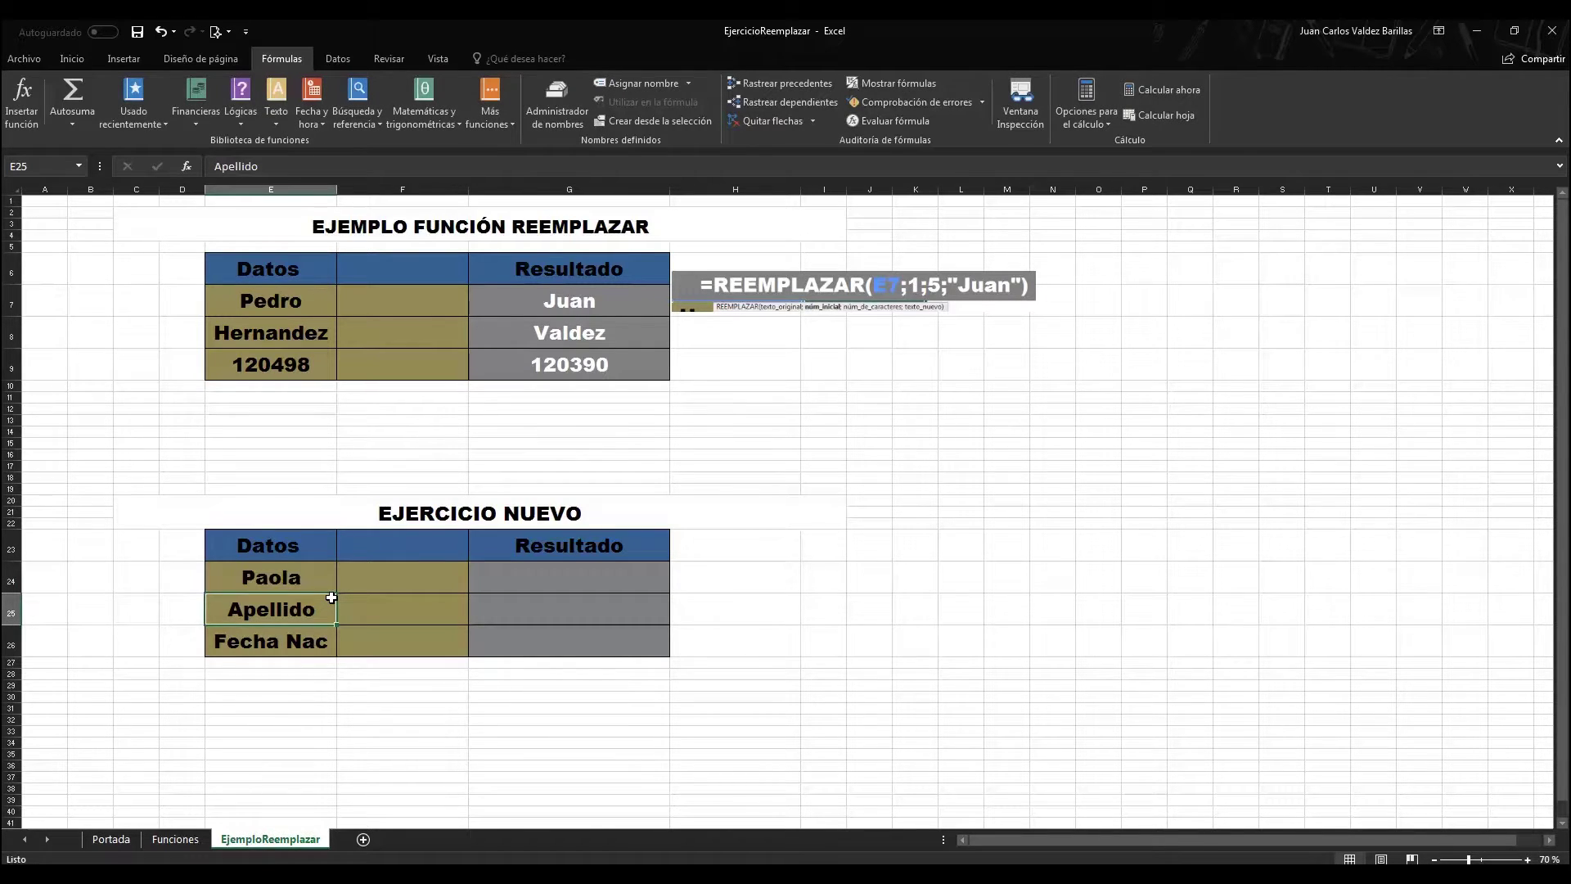
{"action": "type", "text": "López"}
{"action": "key", "text": "Return"}
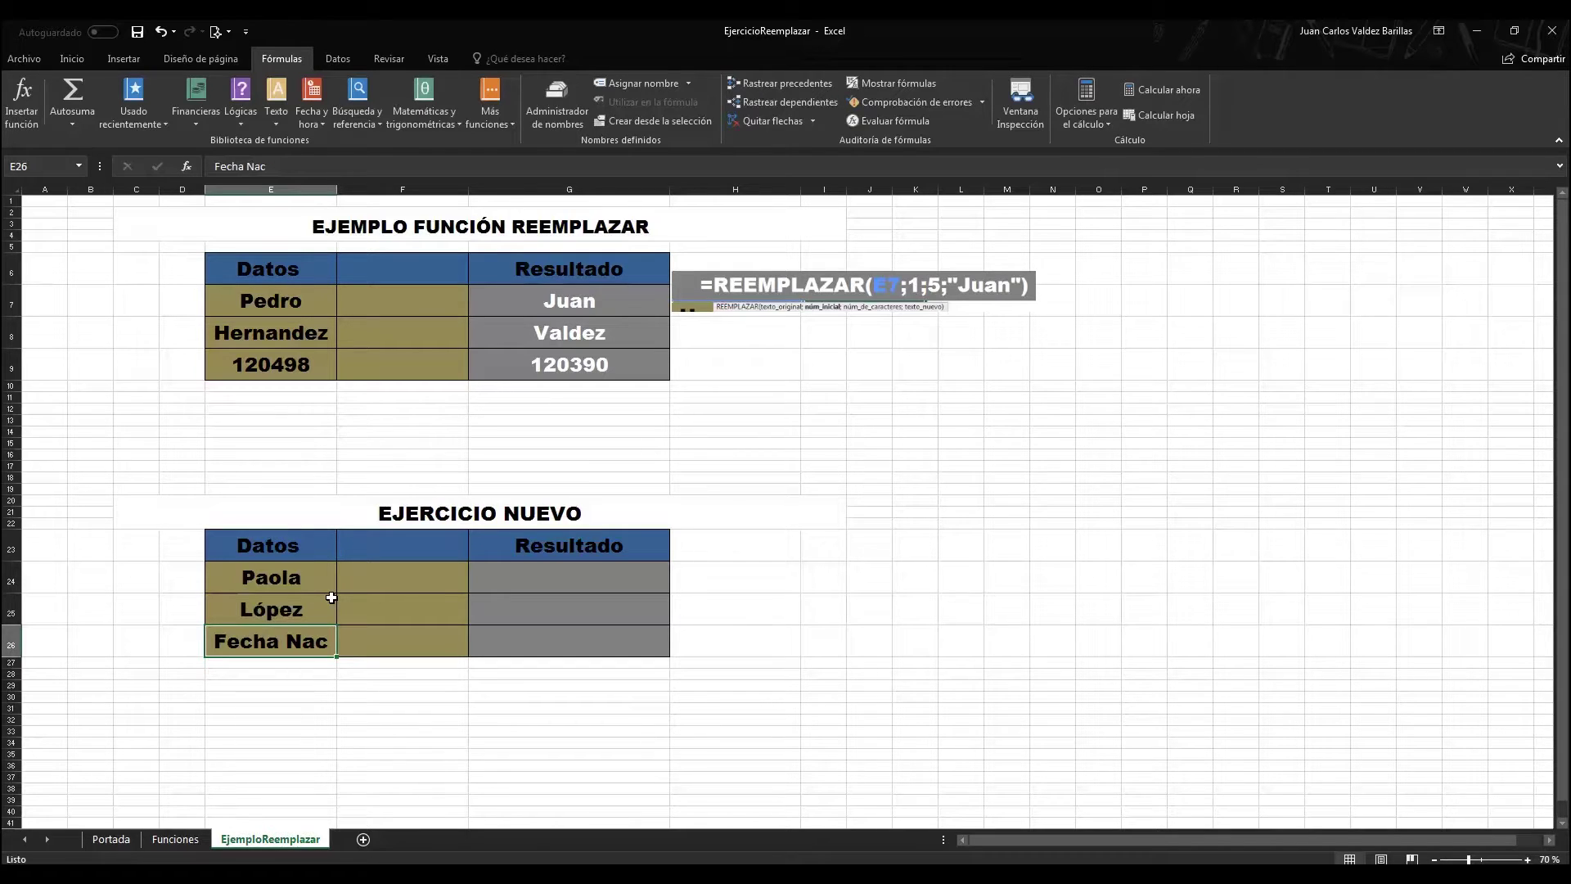
{"action": "type", "text": "23091990"}
{"action": "key", "text": "Tab"}
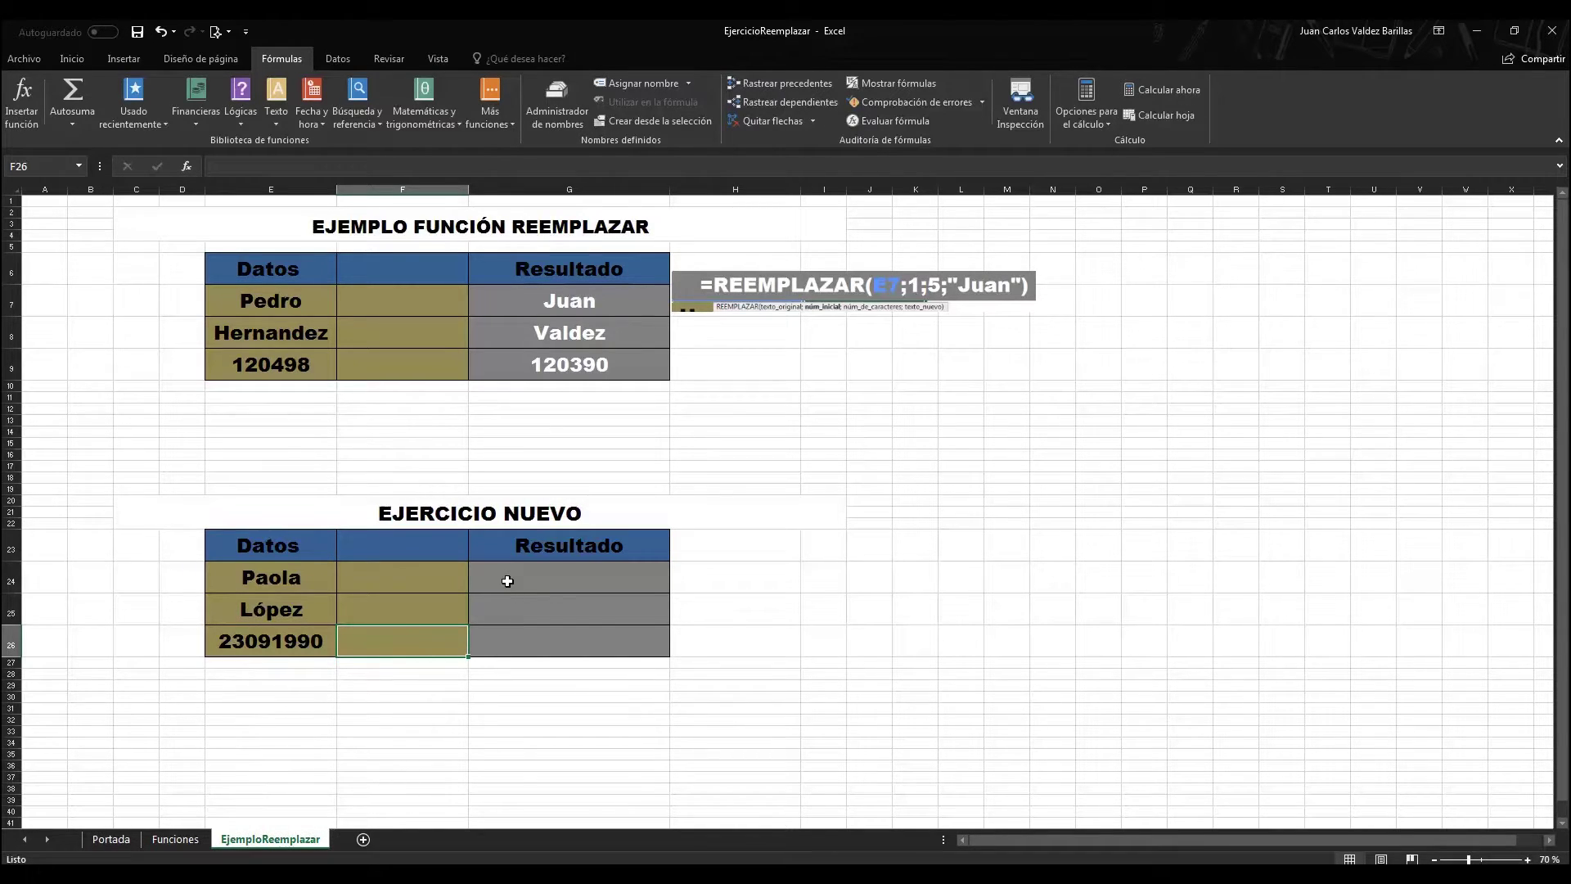
{"action": "left_click", "coordinate": [549, 586]}
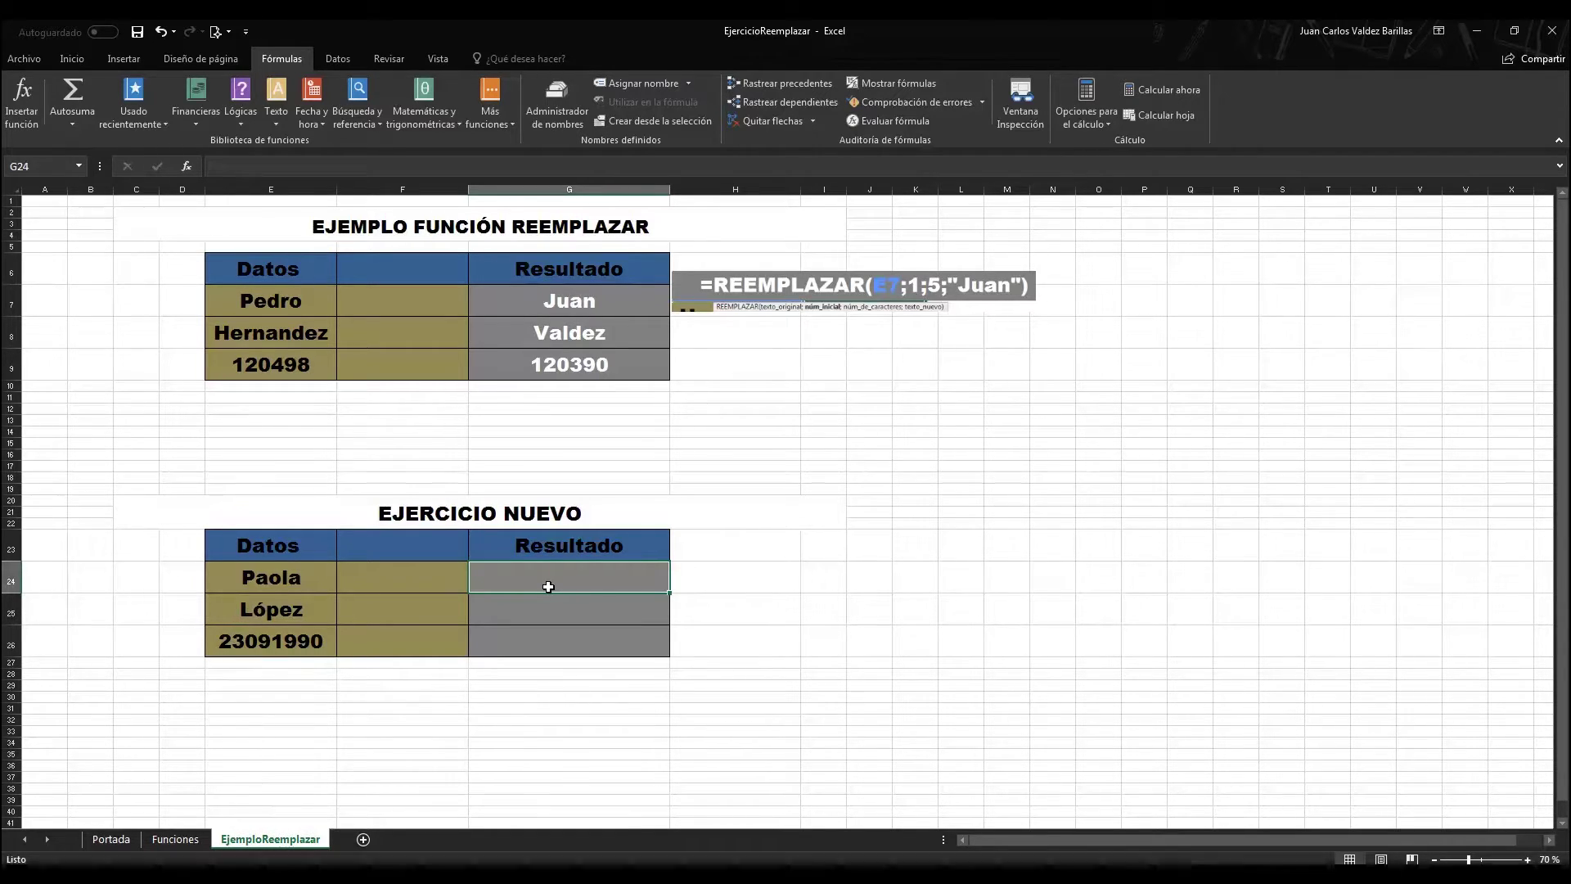
Enter =REEMPLAZAR(E24;1;5;"Zoila") in G24 so it shows Zoila.
{"action": "type", "text": "="}
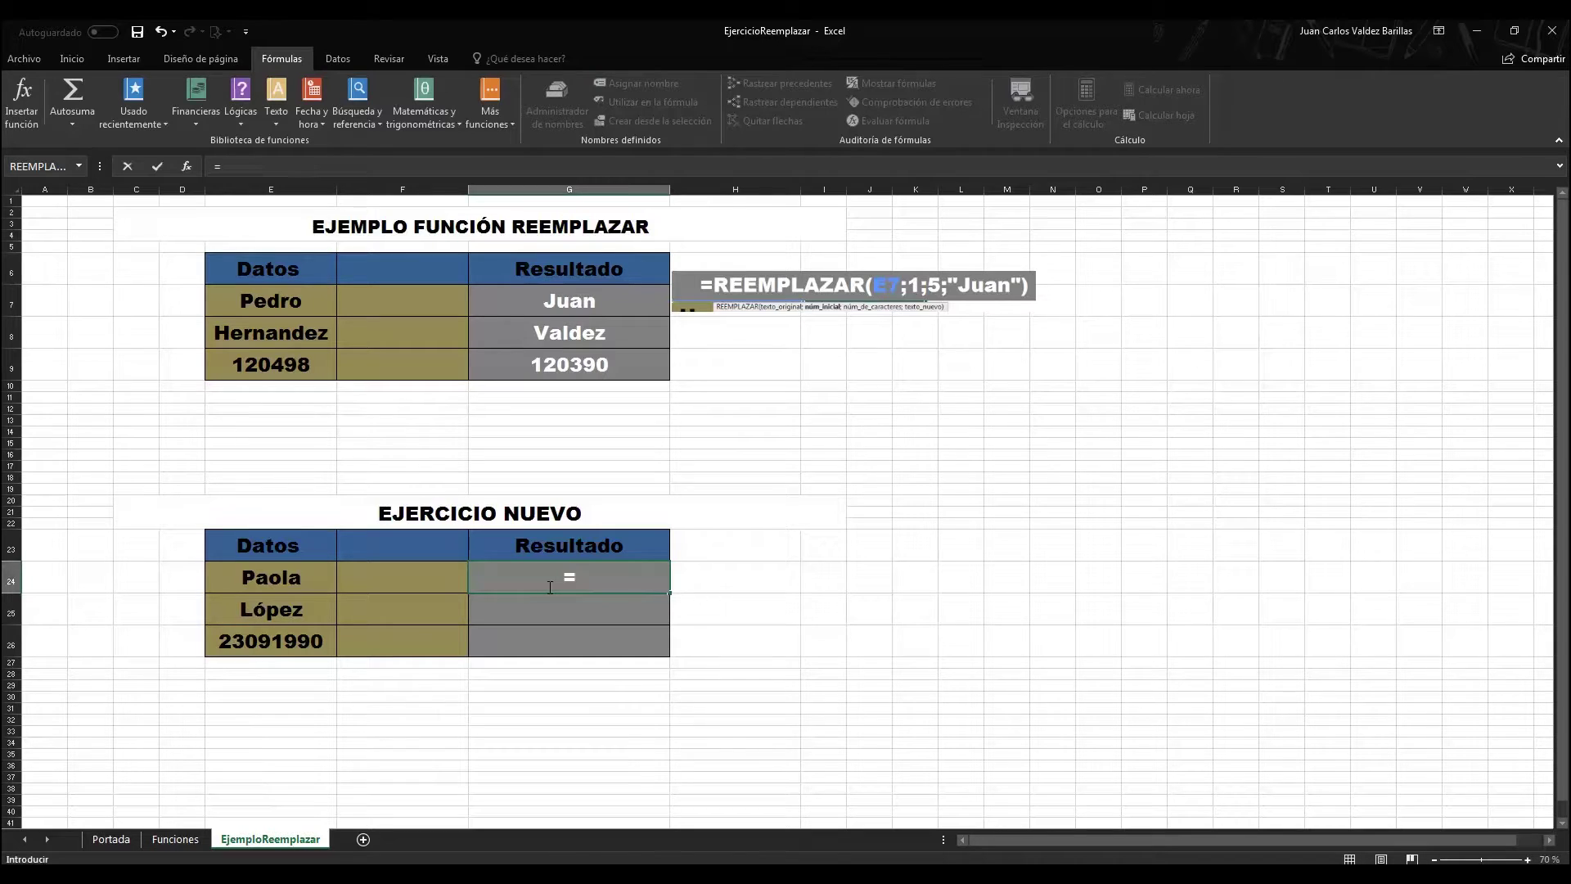
{"action": "type", "text": "reemp"}
{"action": "key", "text": "Tab"}
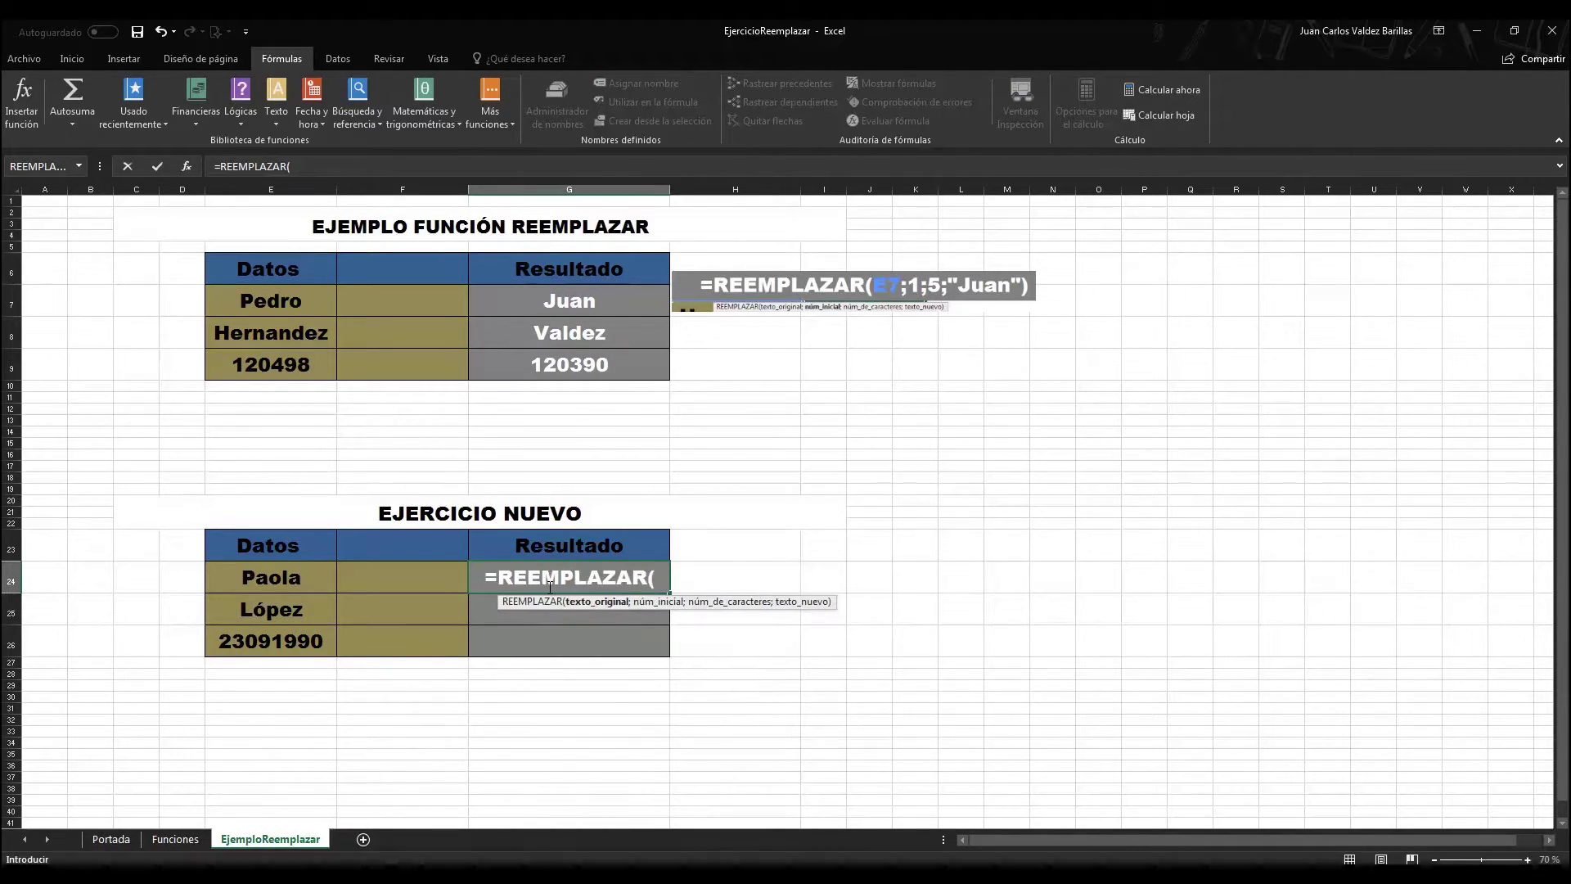
{"action": "key", "text": "Left"}
{"action": "key", "text": "Left"}
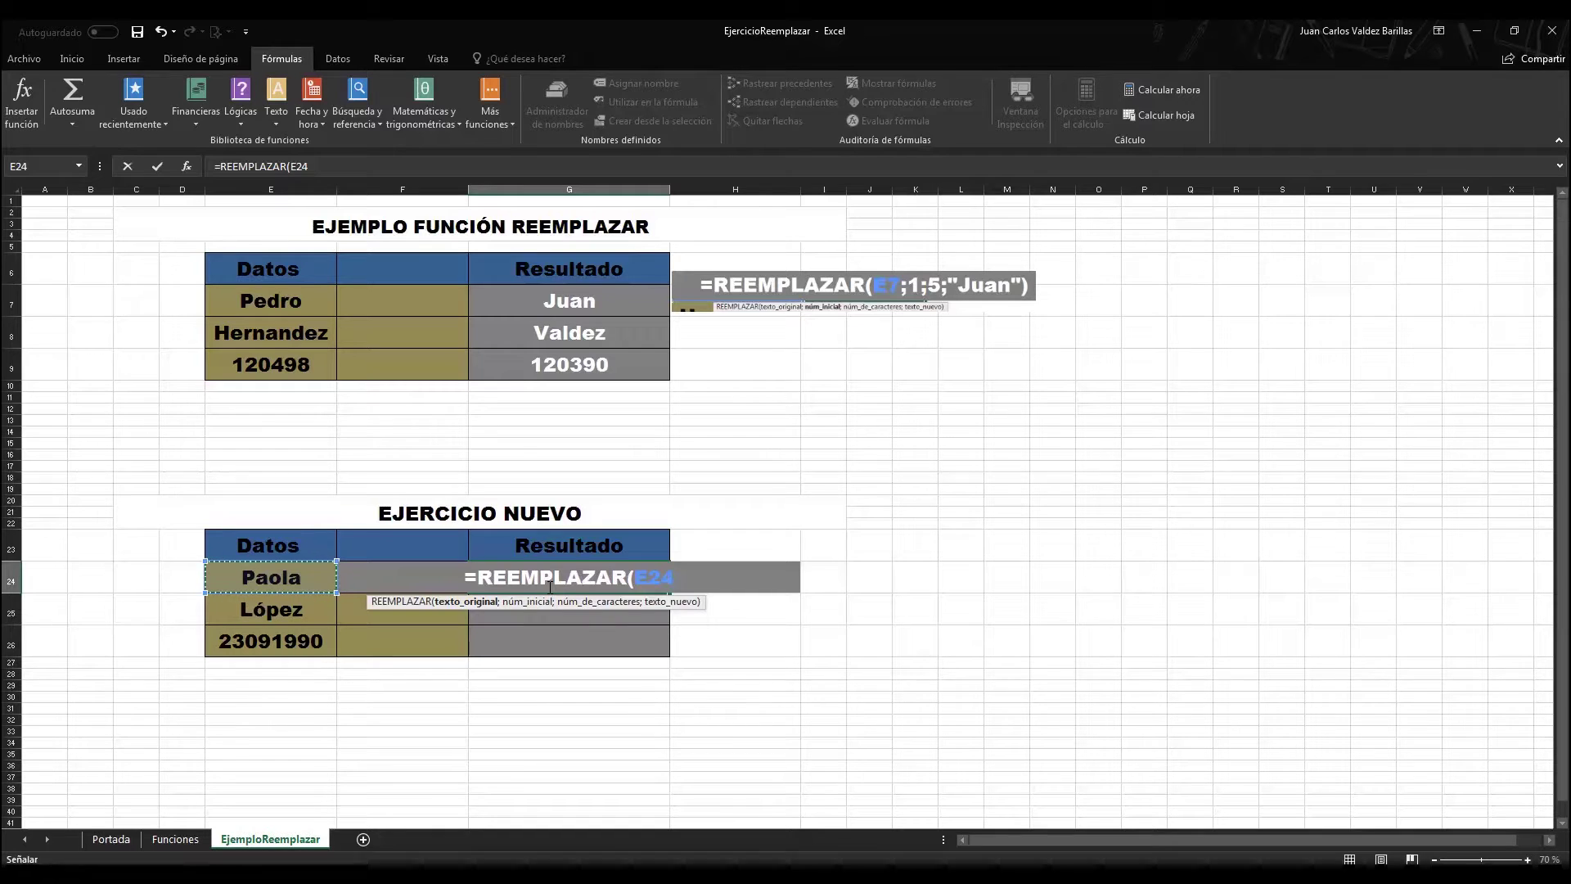
{"action": "type", "text": ";"}
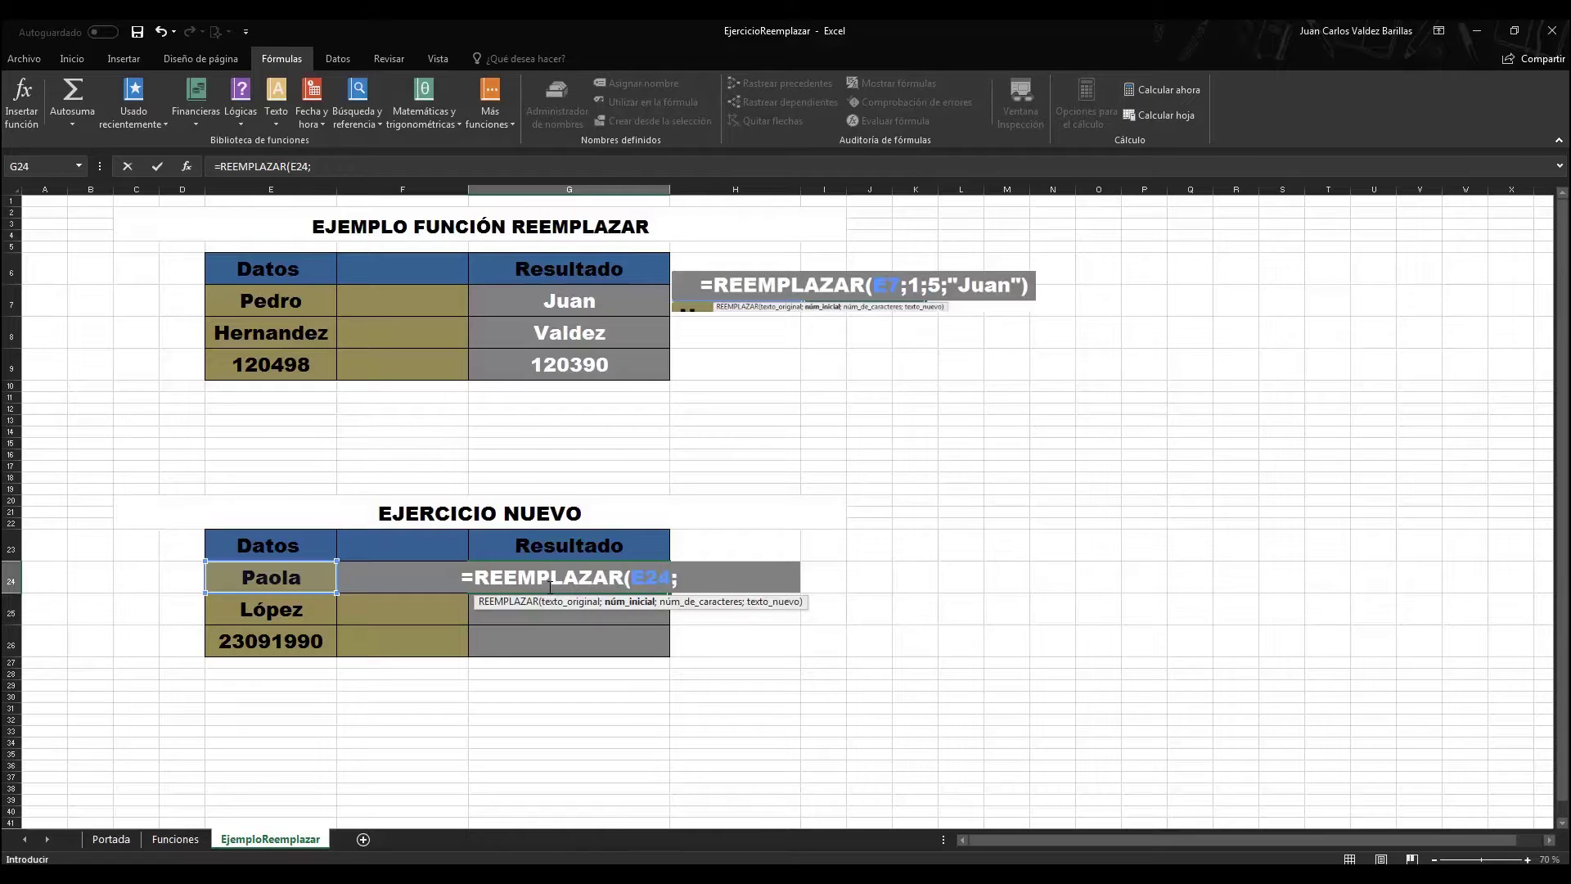
{"action": "type", "text": "1"}
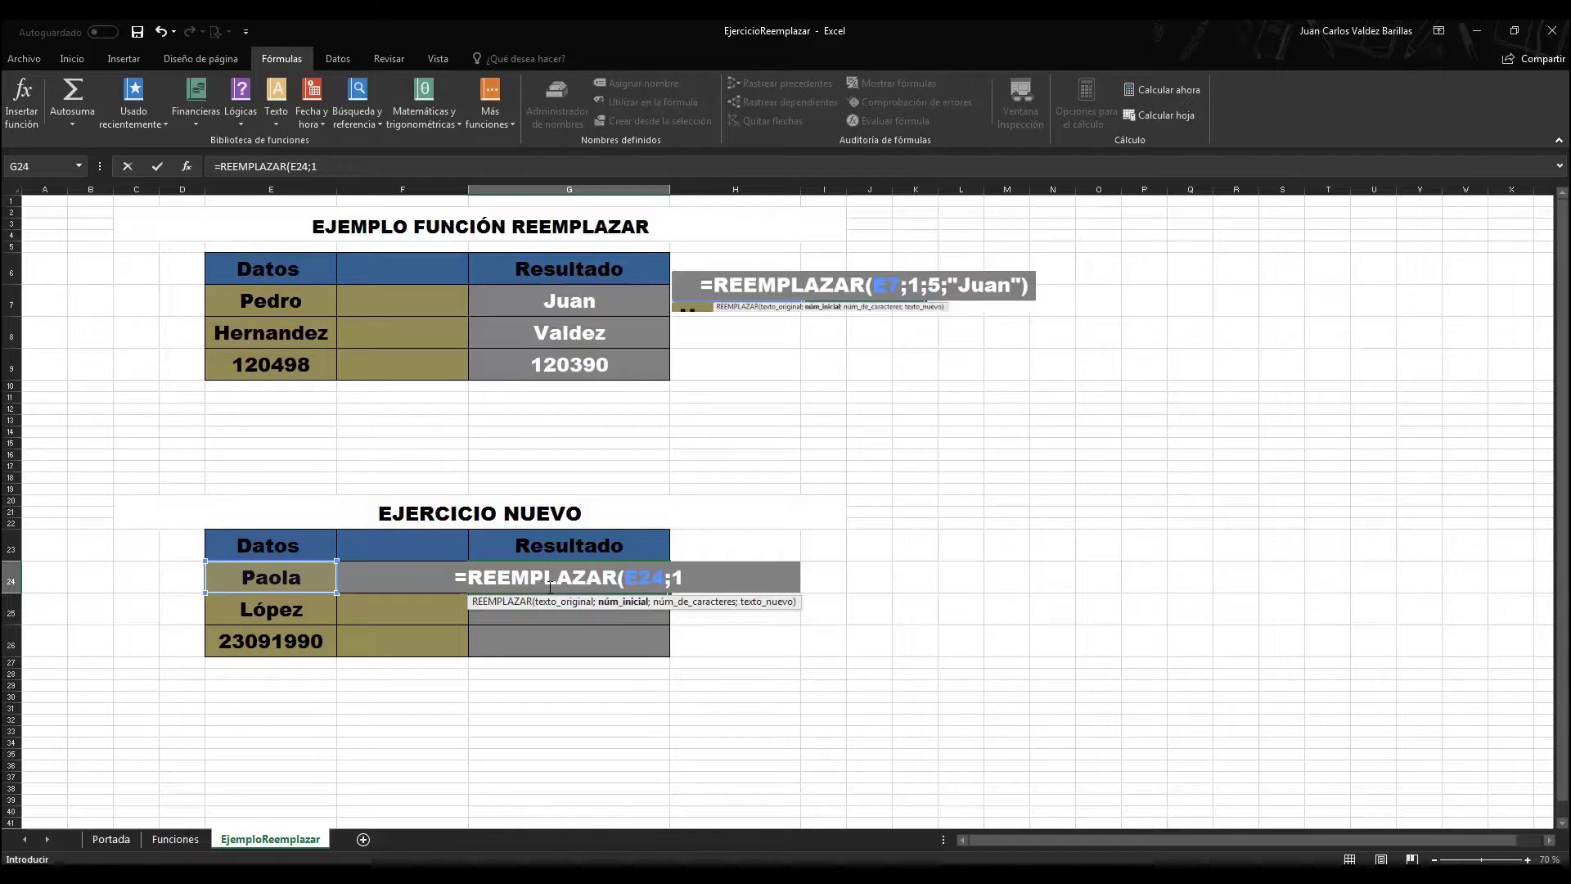
{"action": "type", "text": ";"}
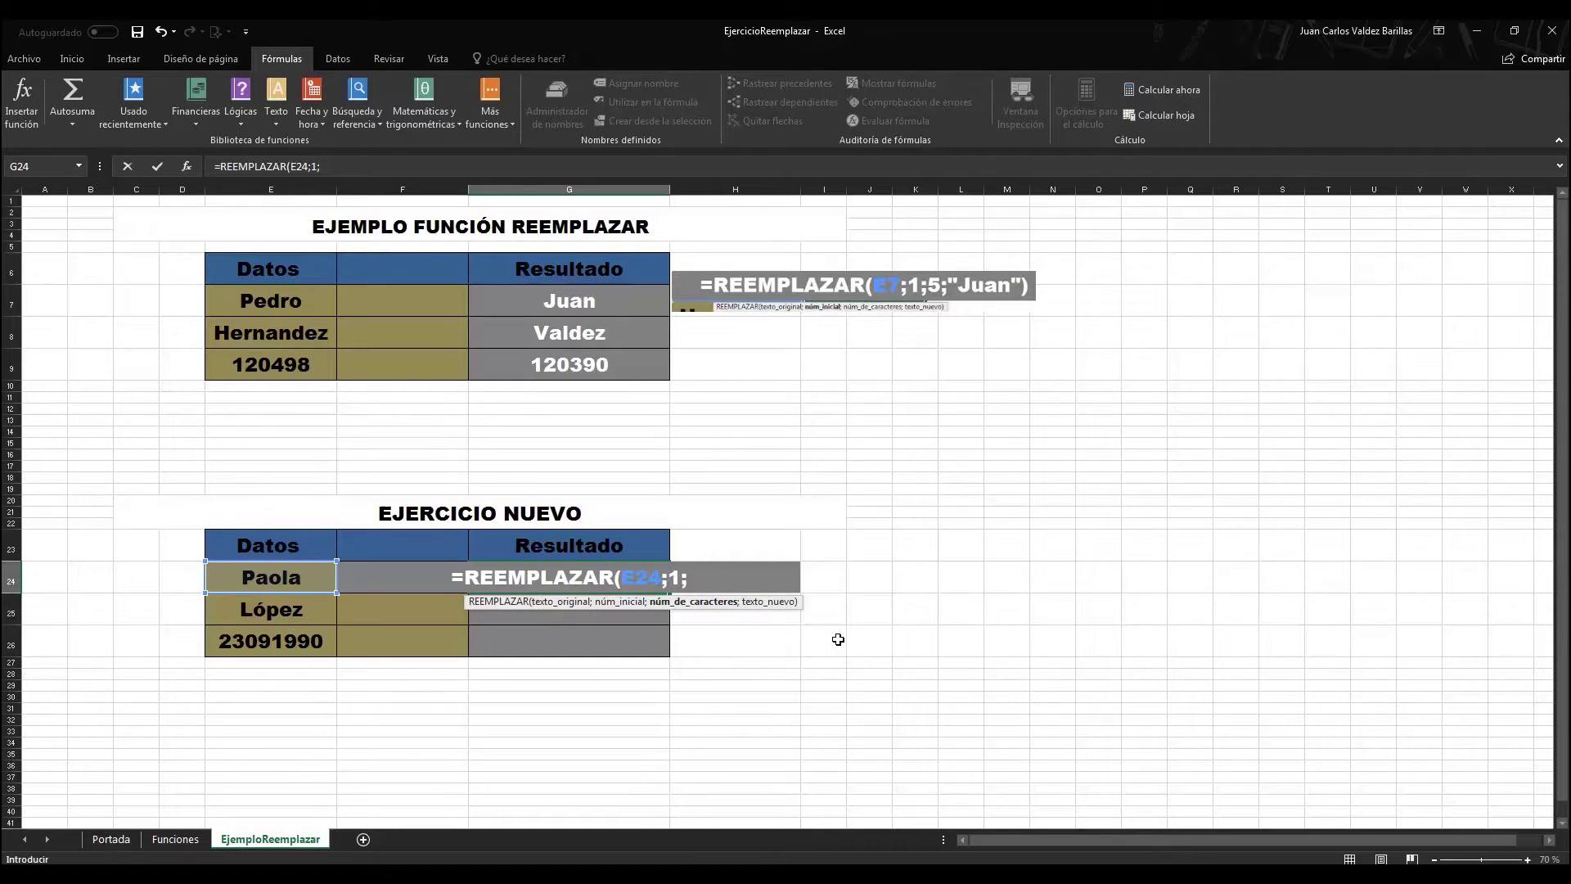
{"action": "type", "text": "5"}
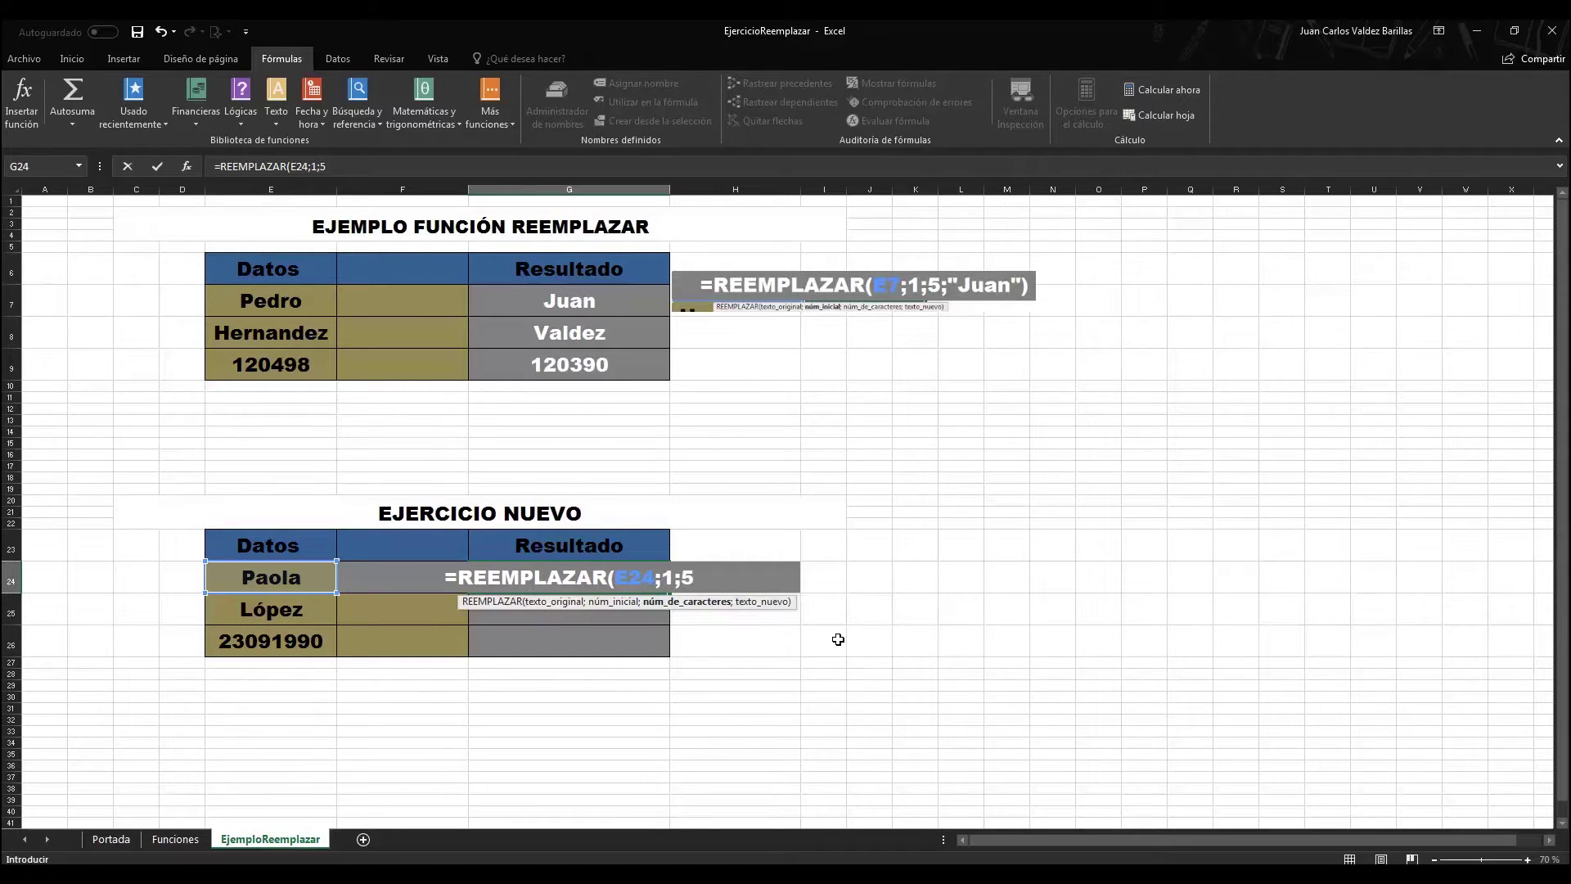
{"action": "type", "text": ";"}
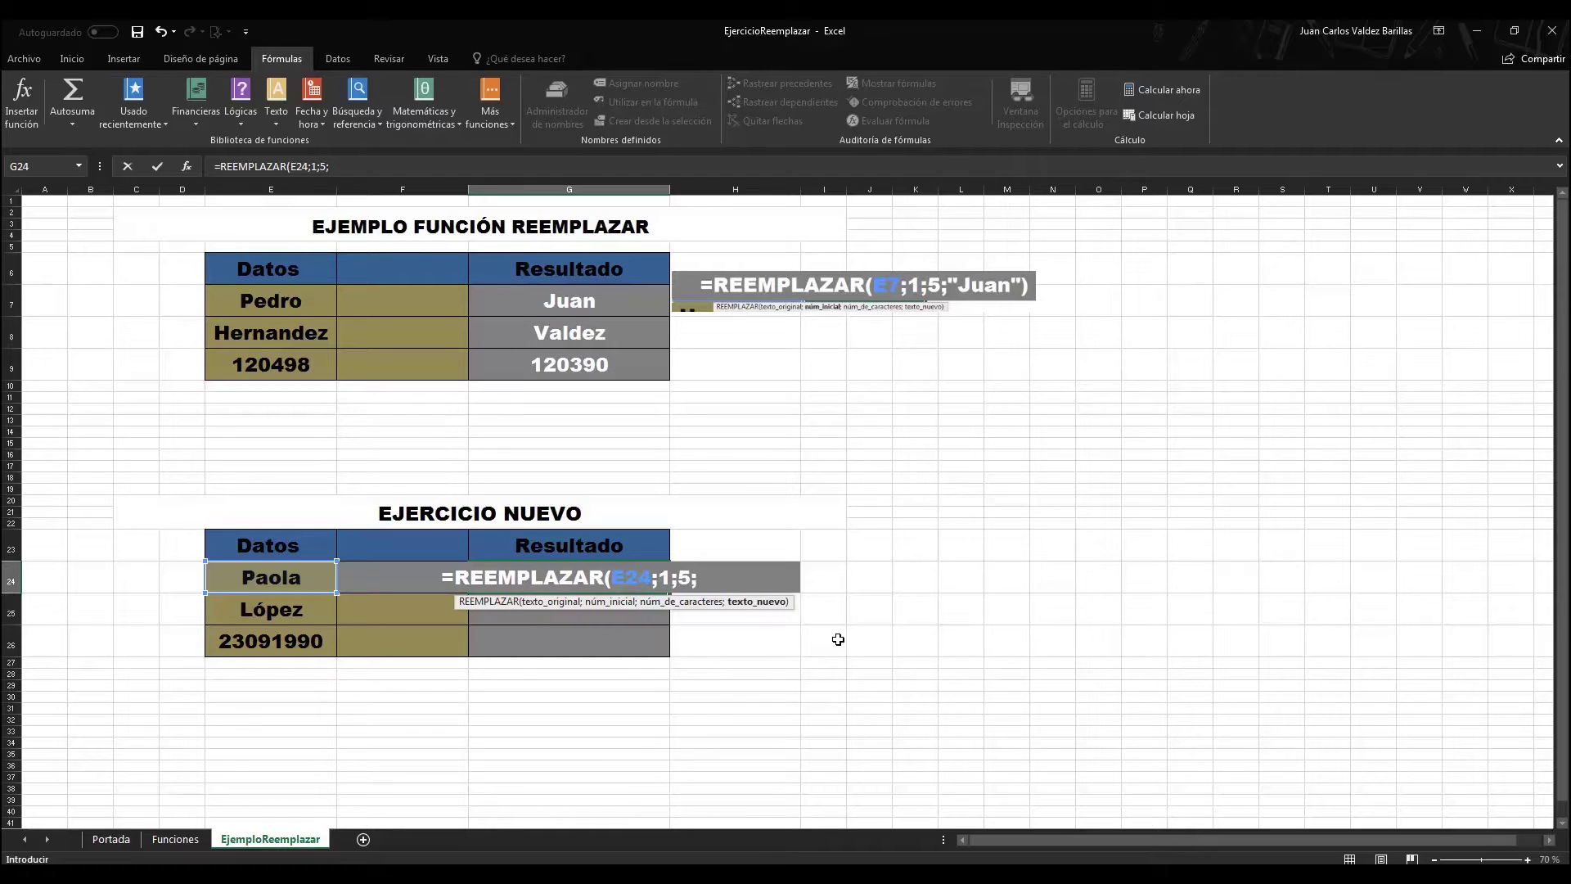
{"action": "type", "text": "\""}
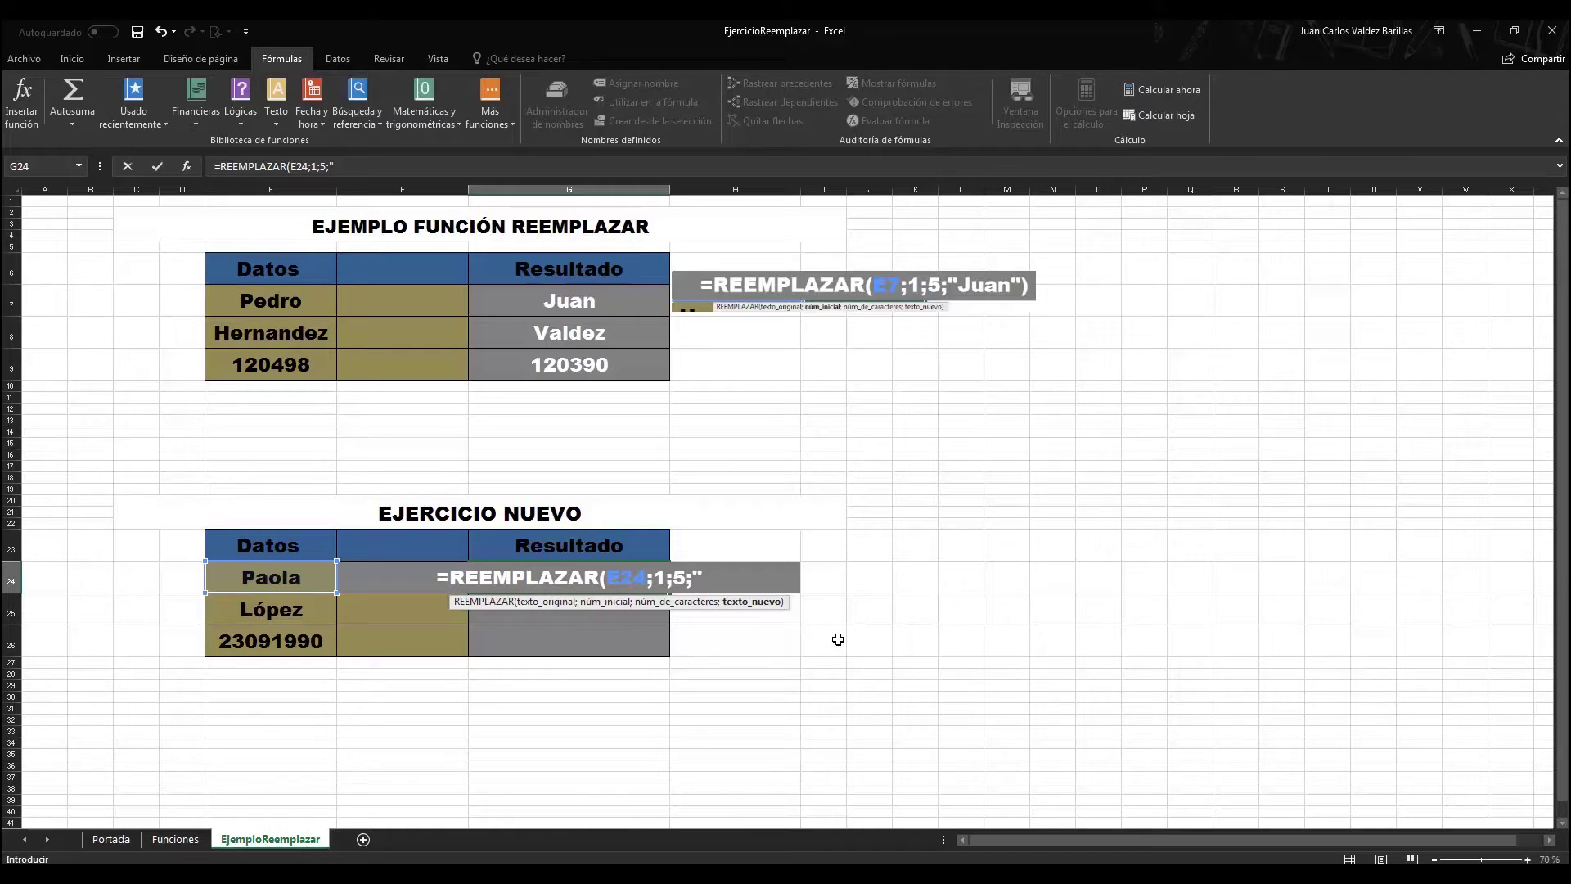
{"action": "type", "text": "Zoila\")"}
{"action": "key", "text": "ctrl+Return"}
{"action": "key", "text": "Return"}
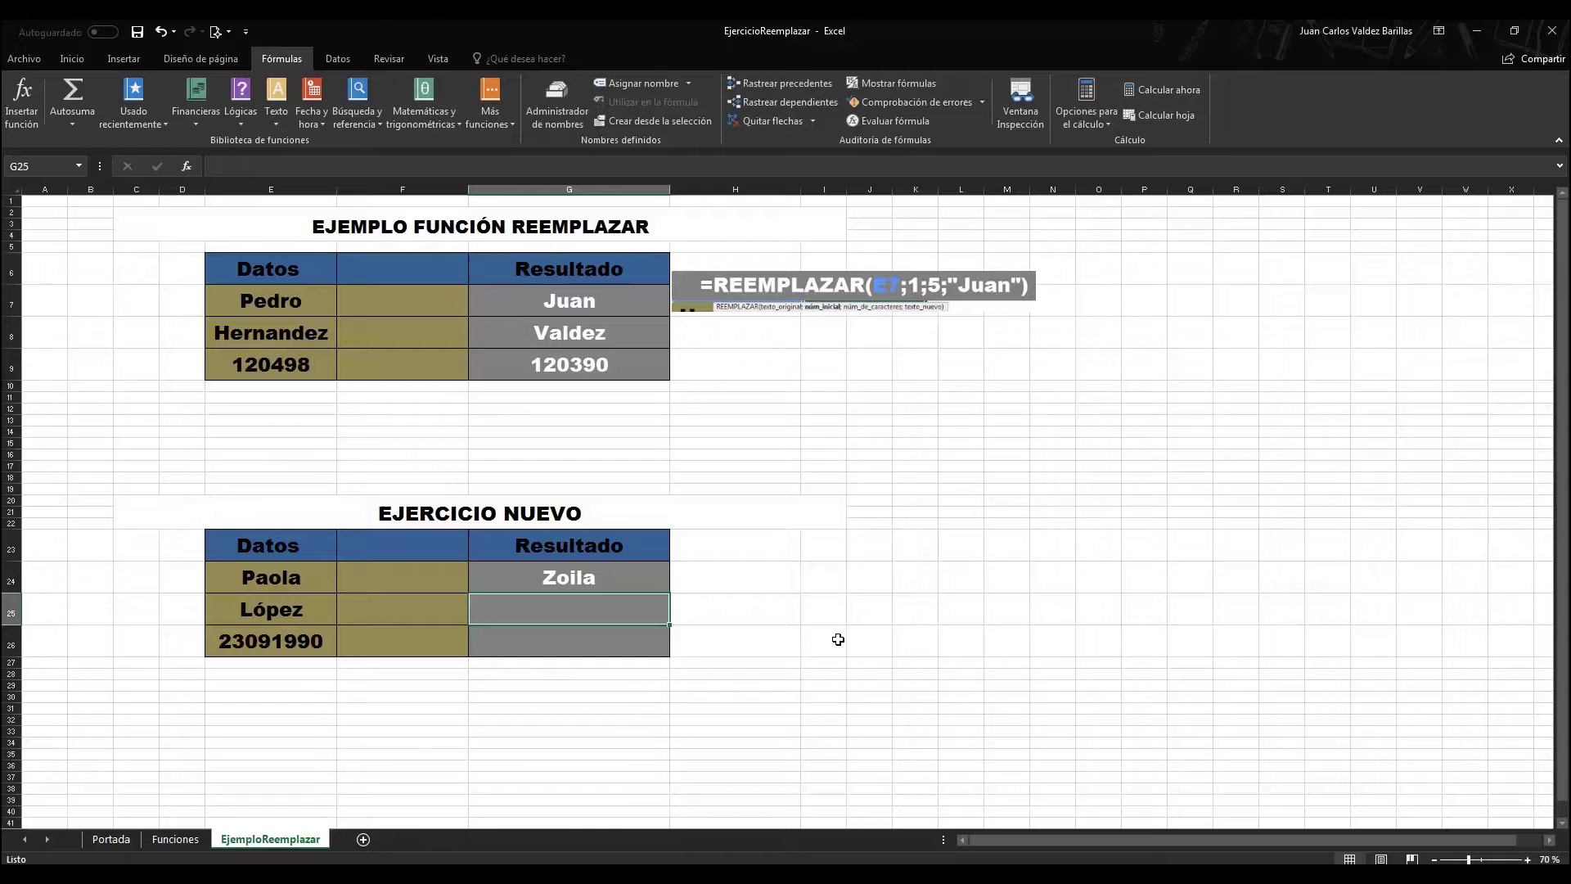
{"action": "key", "text": "alt+q"}
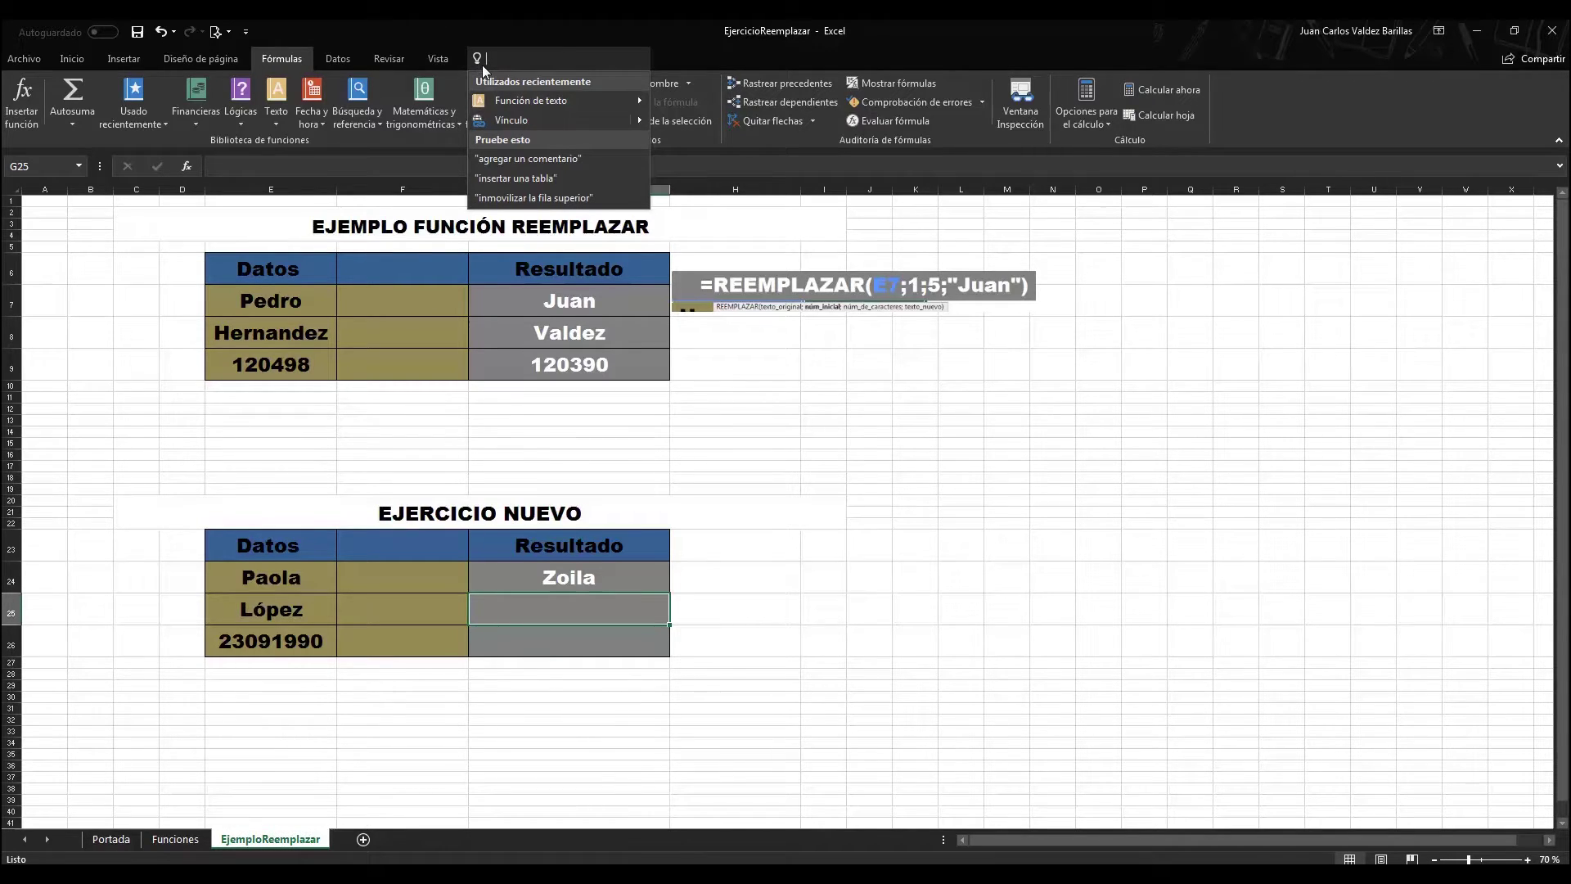
Search for reemplazar in the '¿Qué desea hacer?' box to insert the function in G25.
{"action": "type", "text": "reemplazar"}
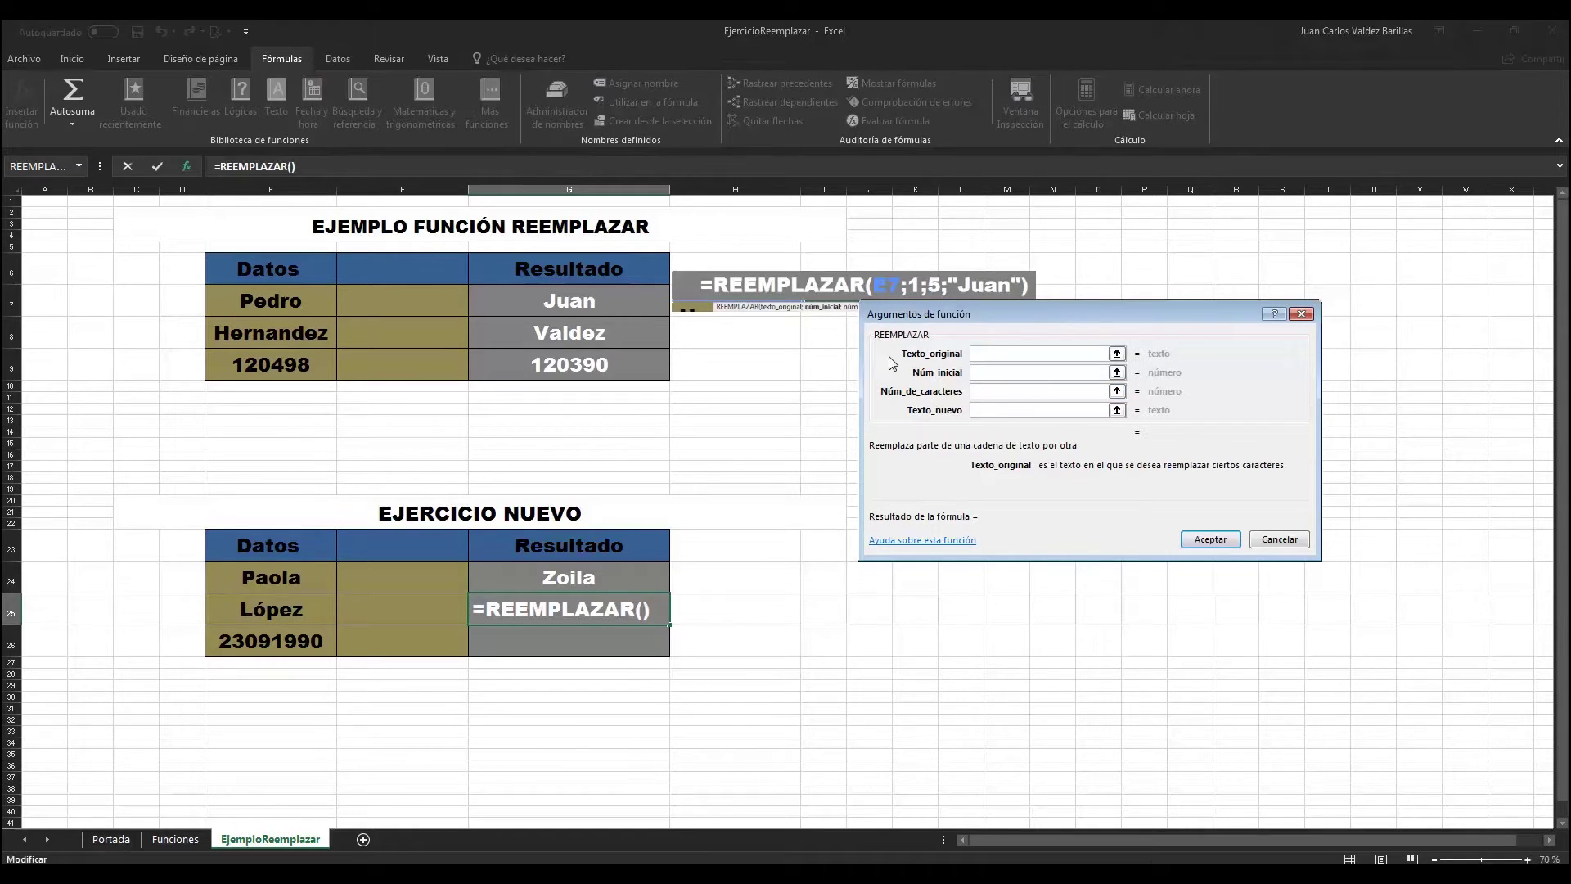
Set the REEMPLAZAR arguments Texto_original to E25 and Núm_inicial to 1.
{"action": "left_click_drag", "start_coordinate": [903, 365], "coordinate": [940, 366]}
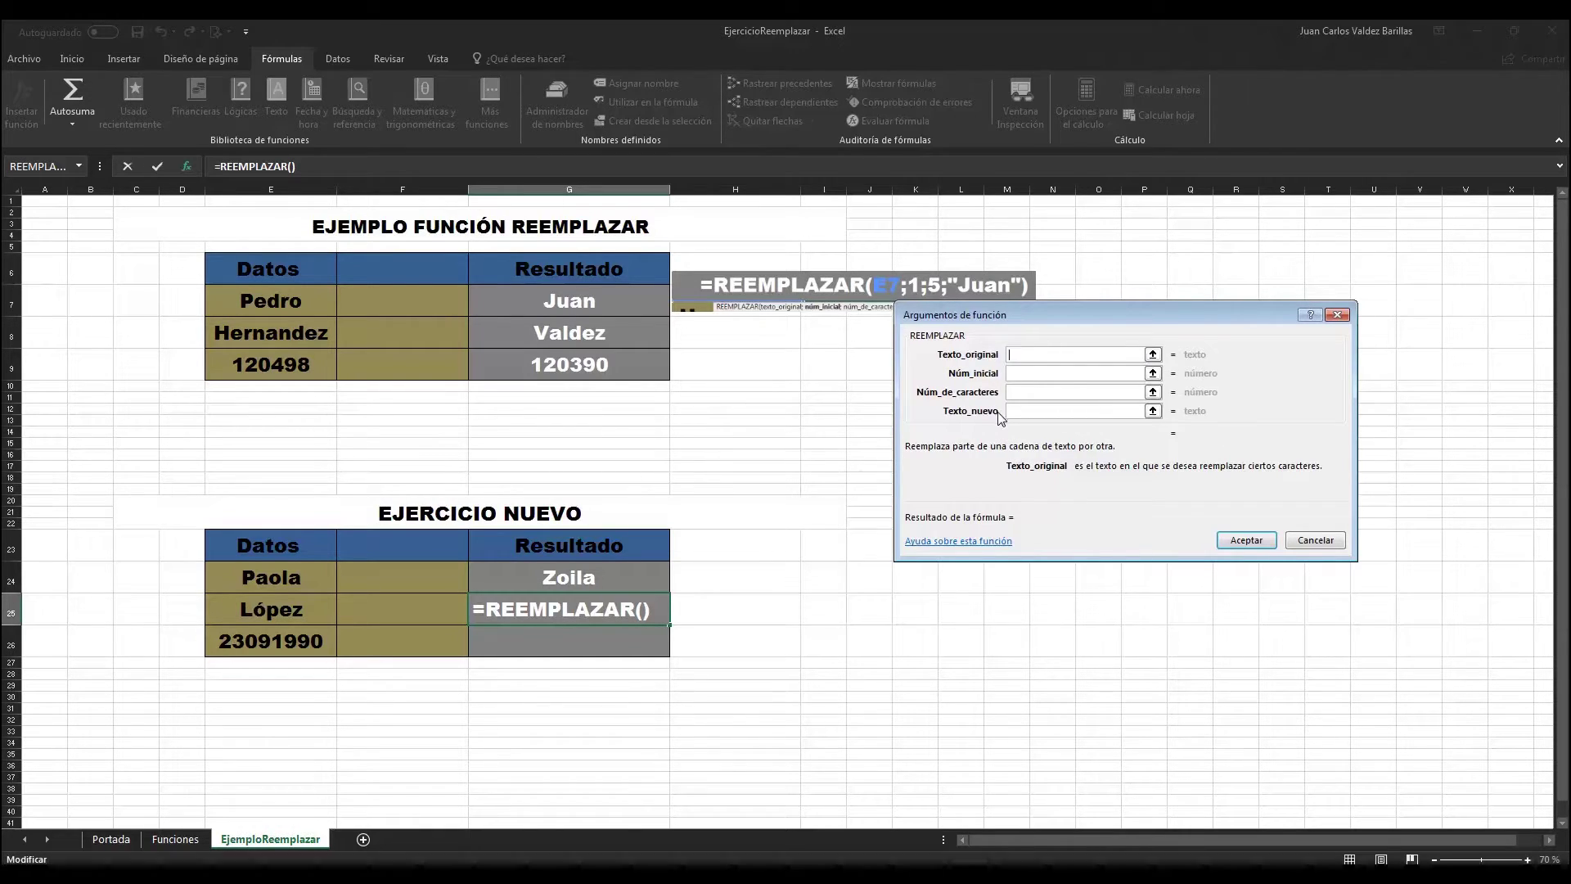
{"action": "left_click", "coordinate": [1152, 356]}
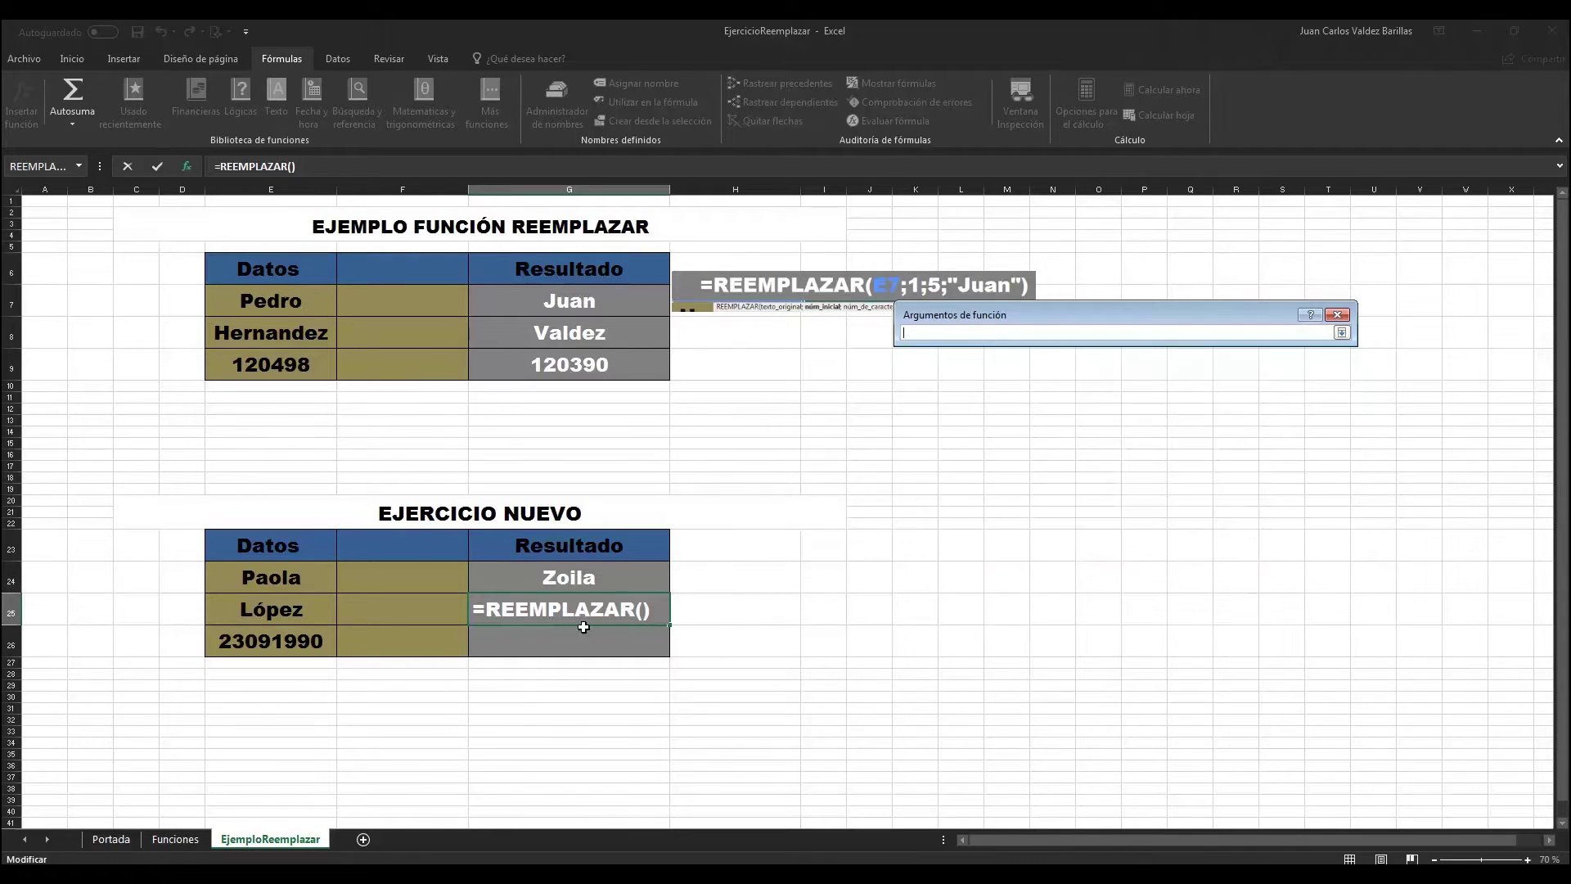
{"action": "left_click", "coordinate": [285, 615]}
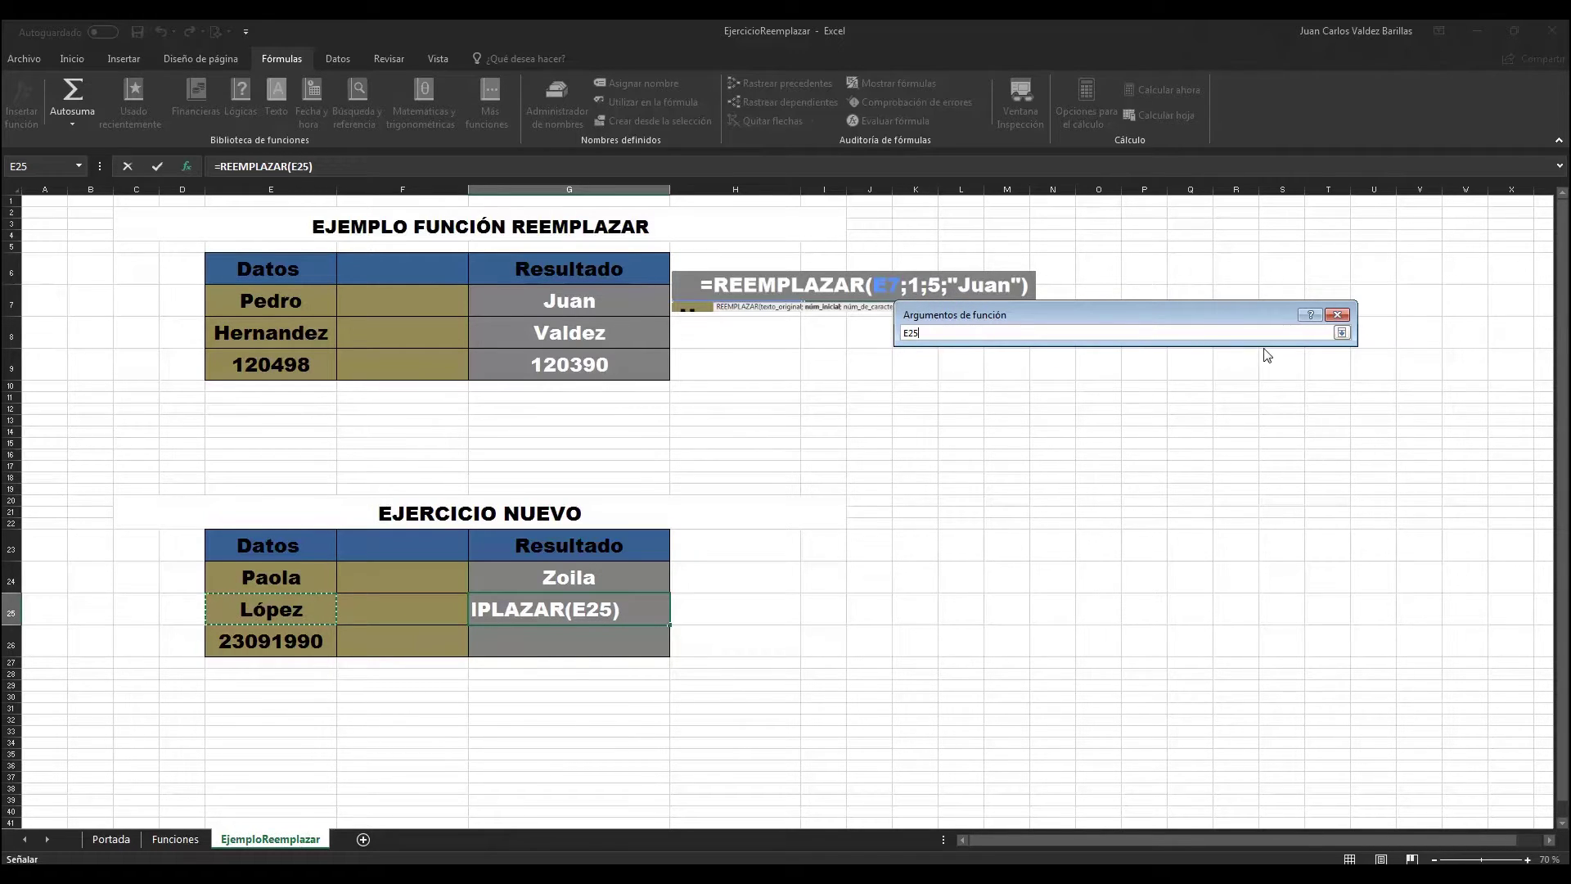
{"action": "left_click", "coordinate": [1341, 333]}
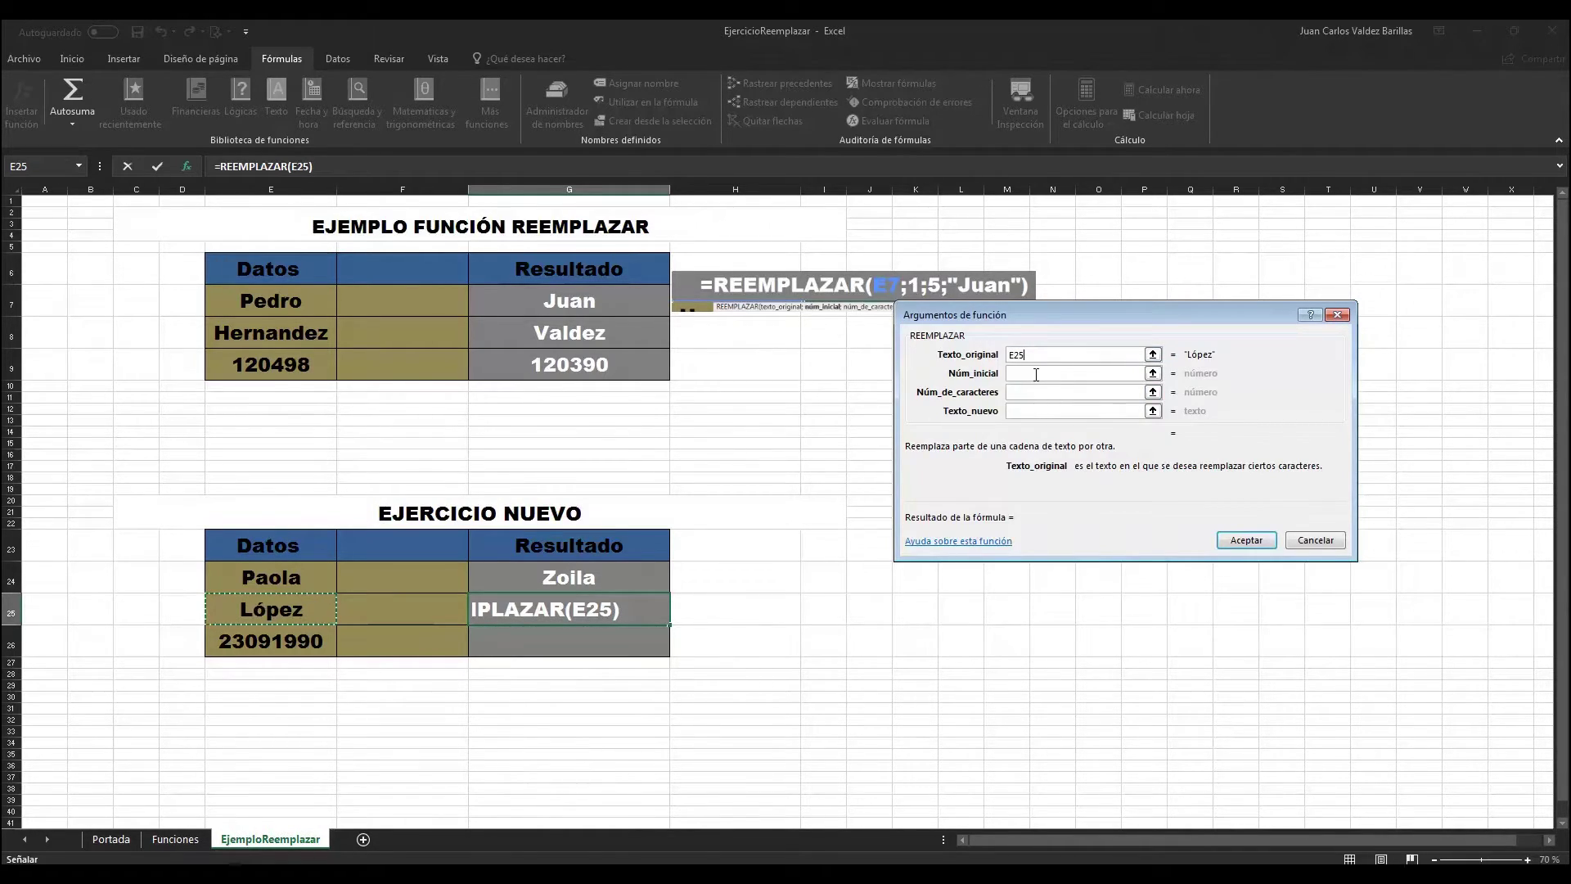
{"action": "left_click", "coordinate": [1036, 374]}
{"action": "type", "text": "1"}
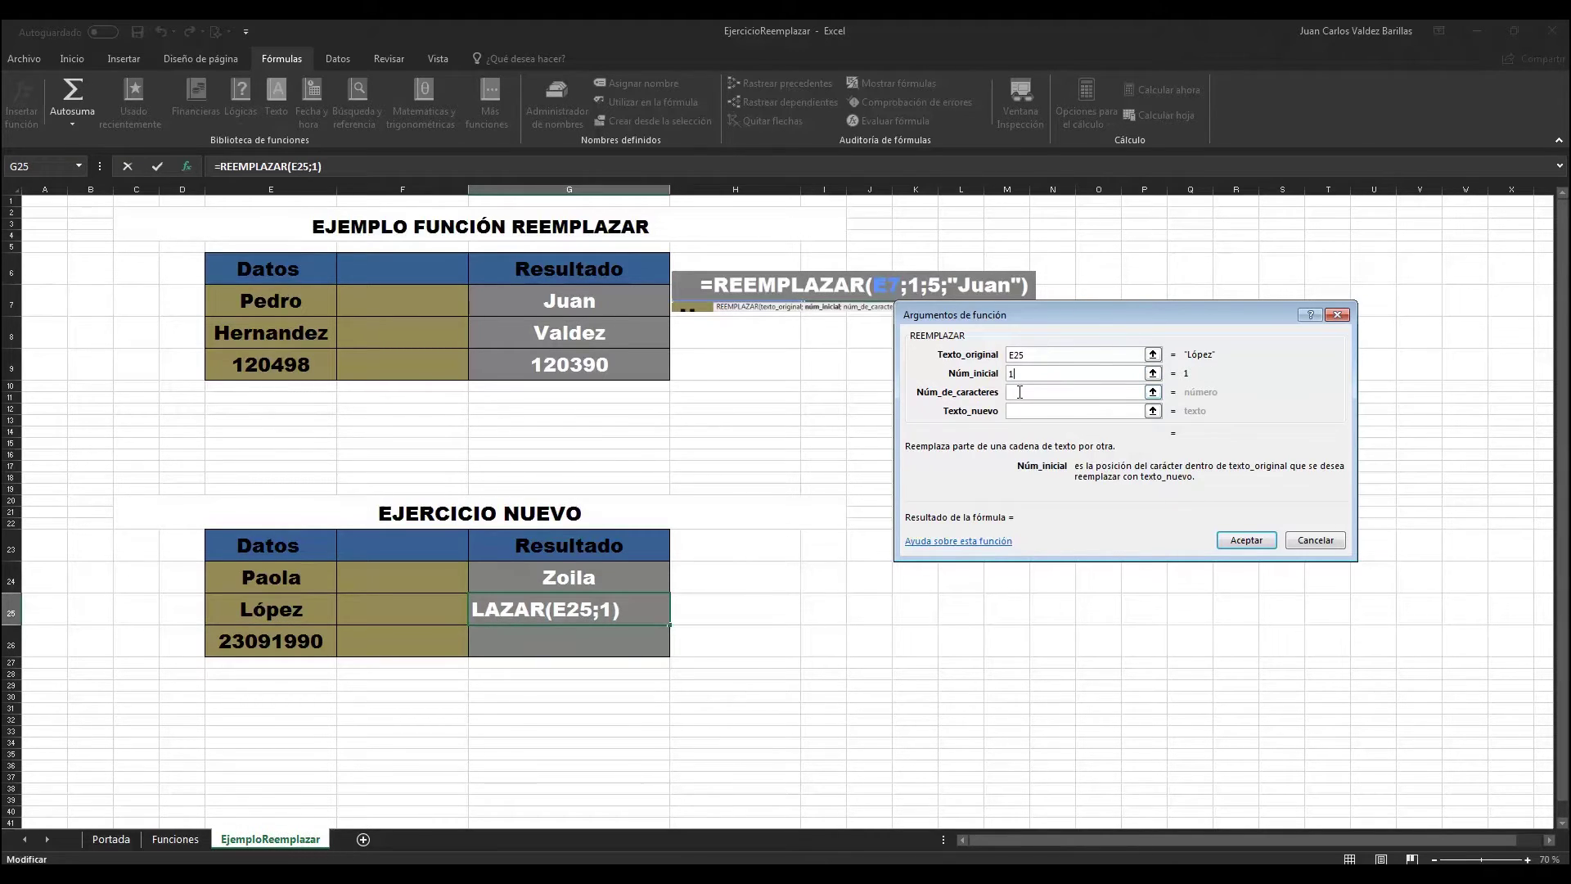
Set Núm_de_caracteres 5 and Texto_nuevo Barillas, and accept so G25 shows Barillas.
{"action": "left_click", "coordinate": [1020, 392]}
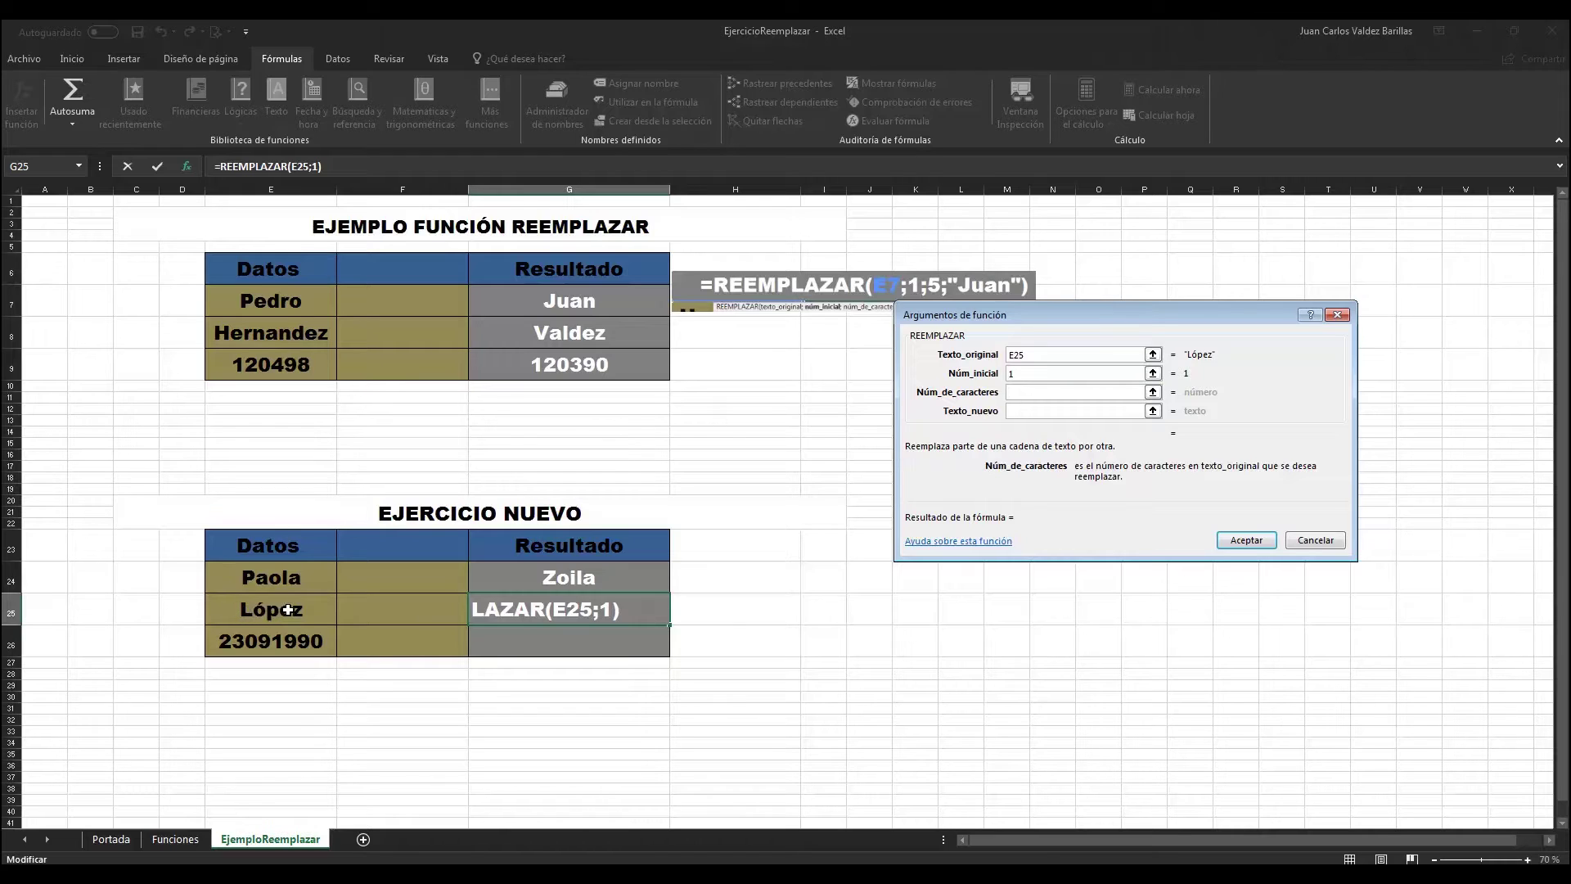
{"action": "type", "text": "5"}
{"action": "key", "text": "Tab"}
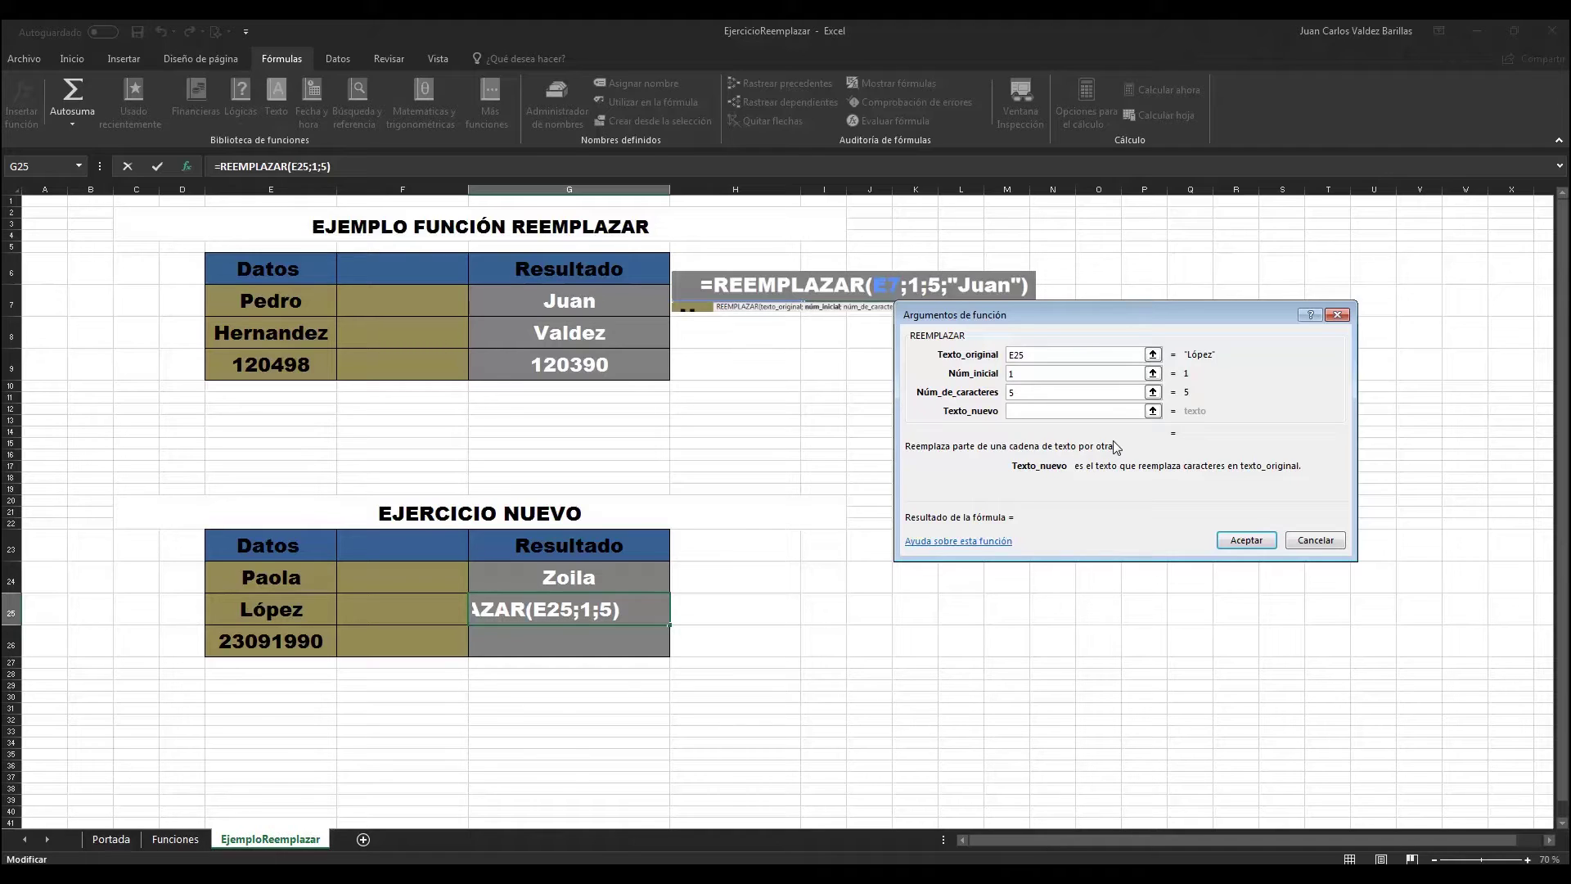
{"action": "type", "text": "Ba"}
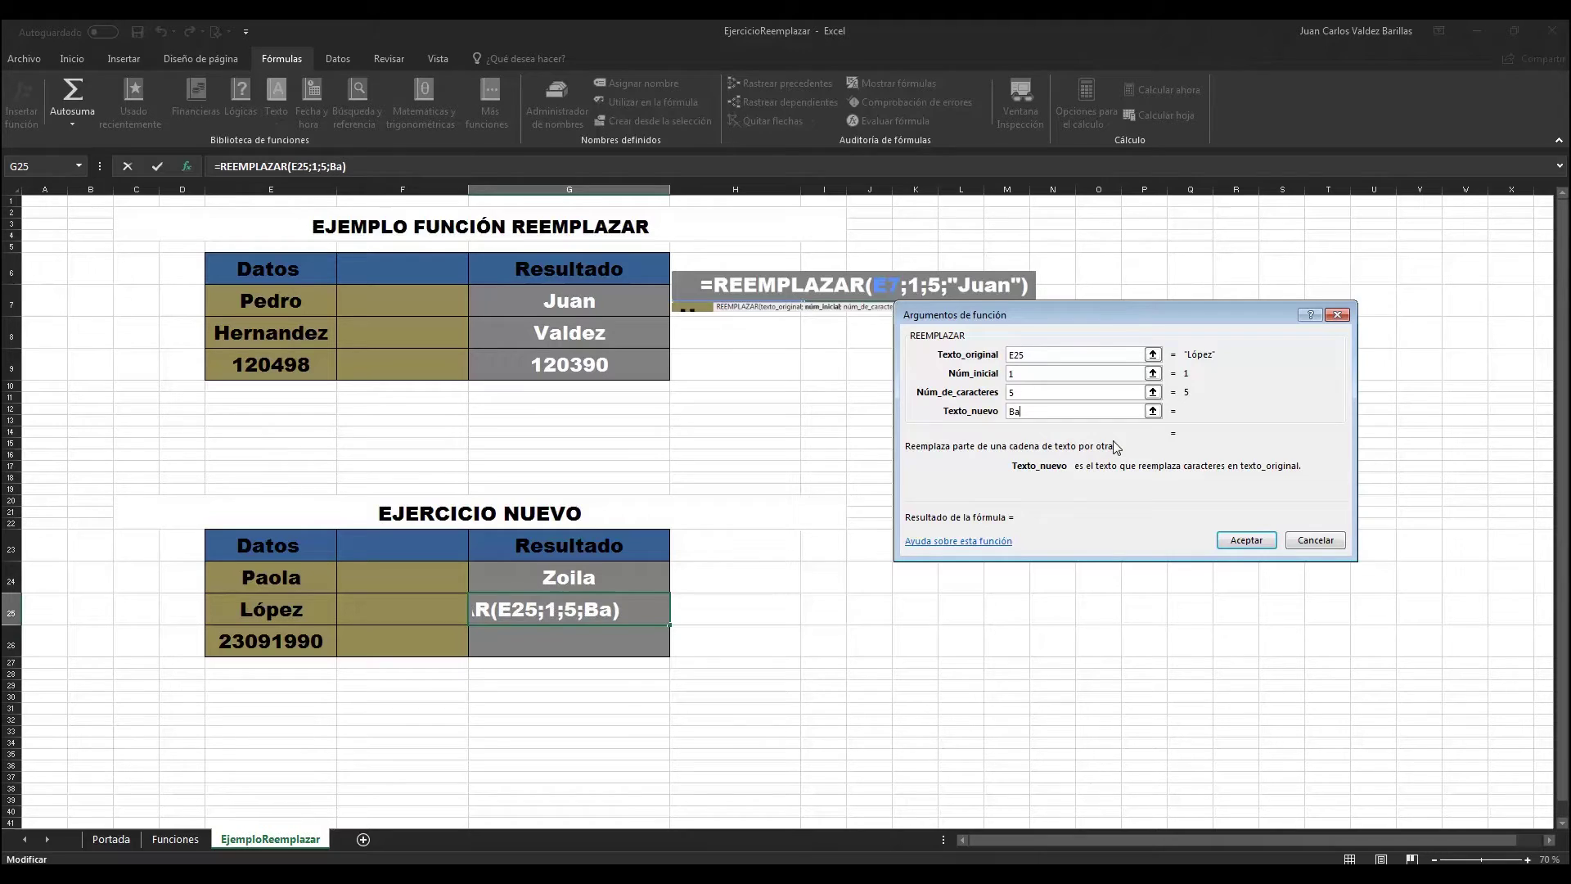
{"action": "type", "text": "rillas"}
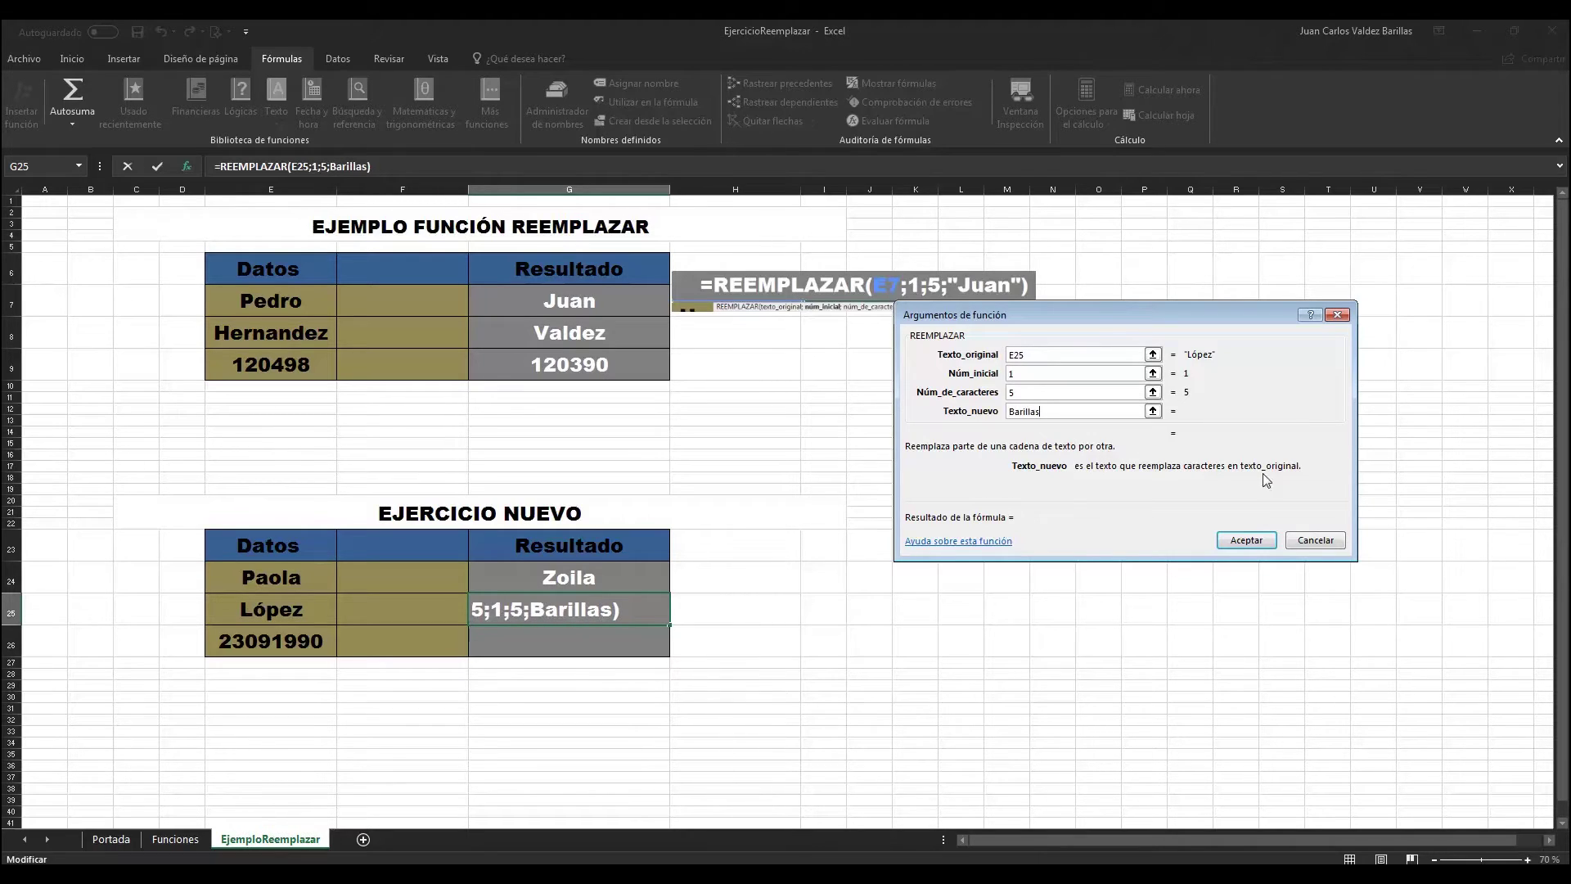
{"action": "left_click", "coordinate": [1243, 545]}
{"action": "left_click", "coordinate": [1243, 544]}
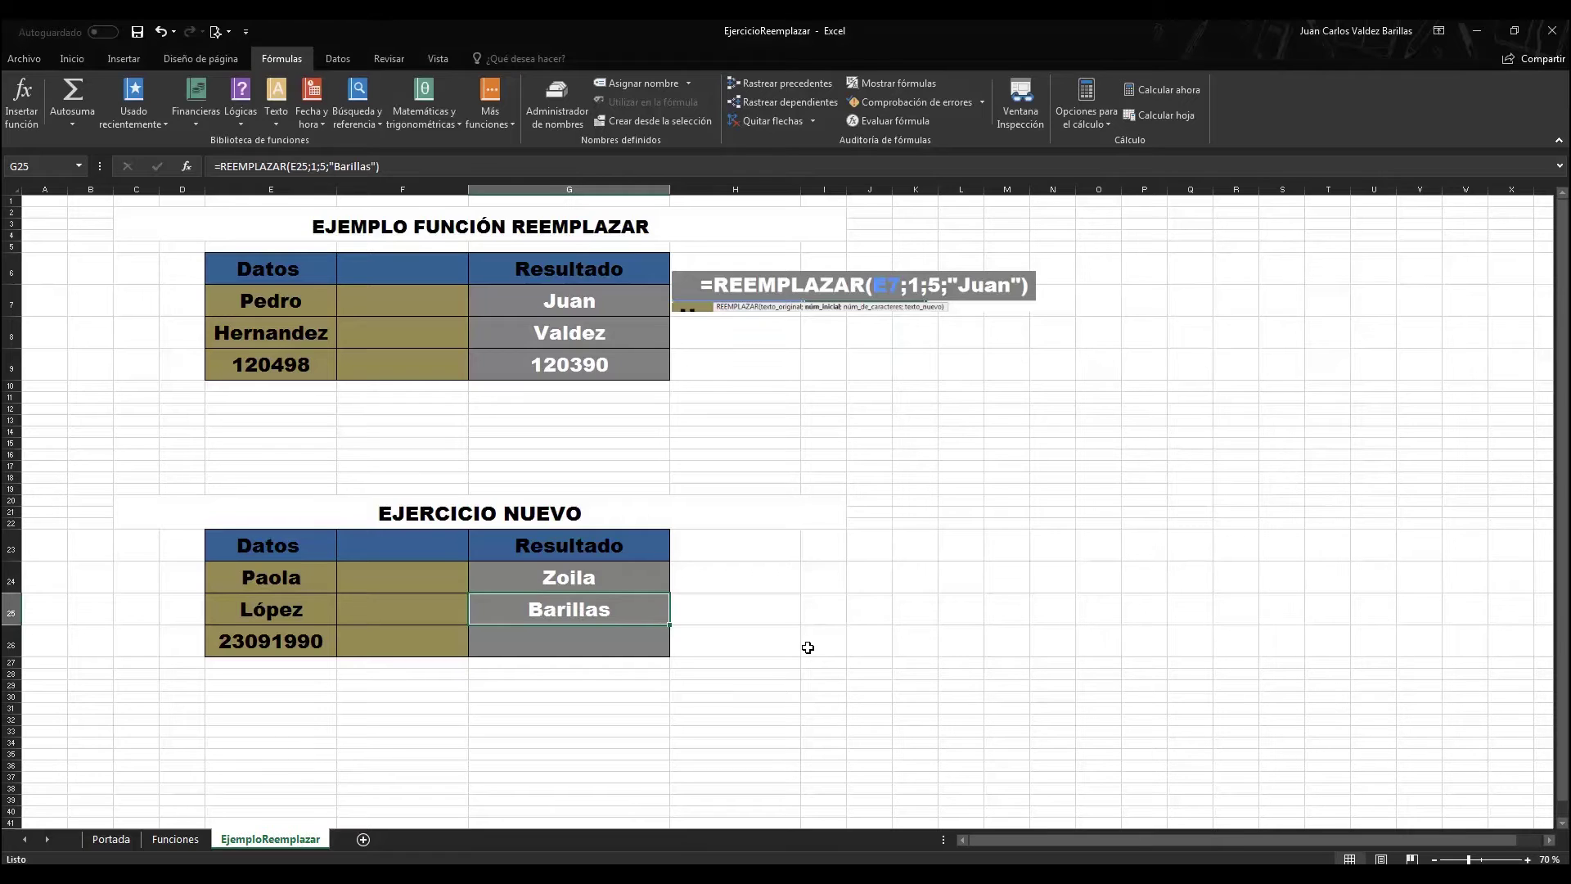
{"action": "left_click", "coordinate": [288, 610]}
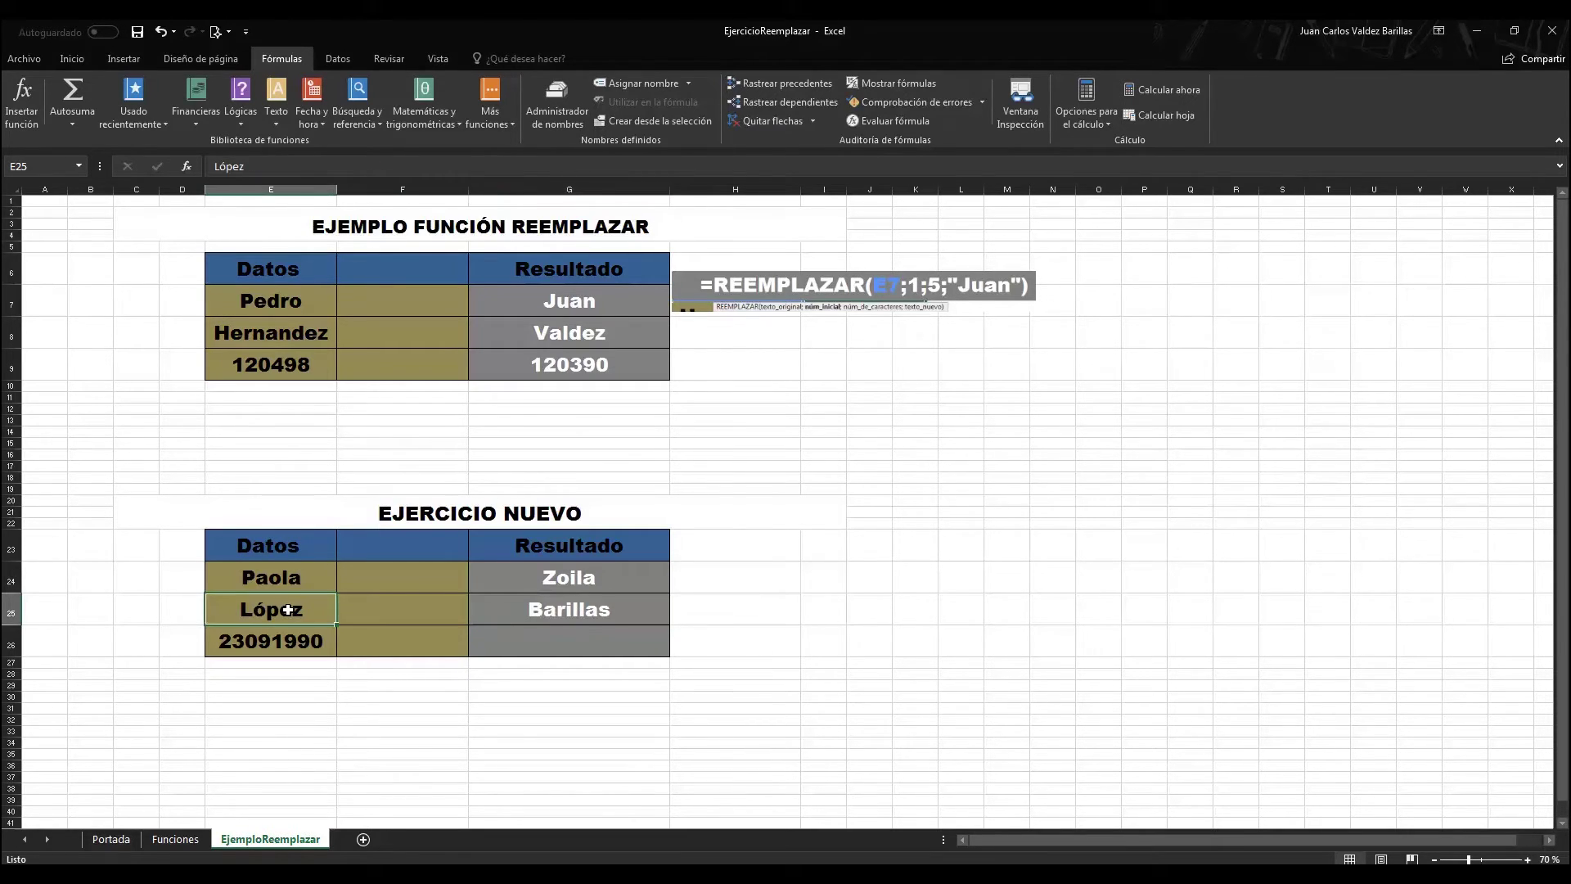
Select G26 and open the Texto function list on the Fórmulas tab.
{"action": "left_click", "coordinate": [529, 617]}
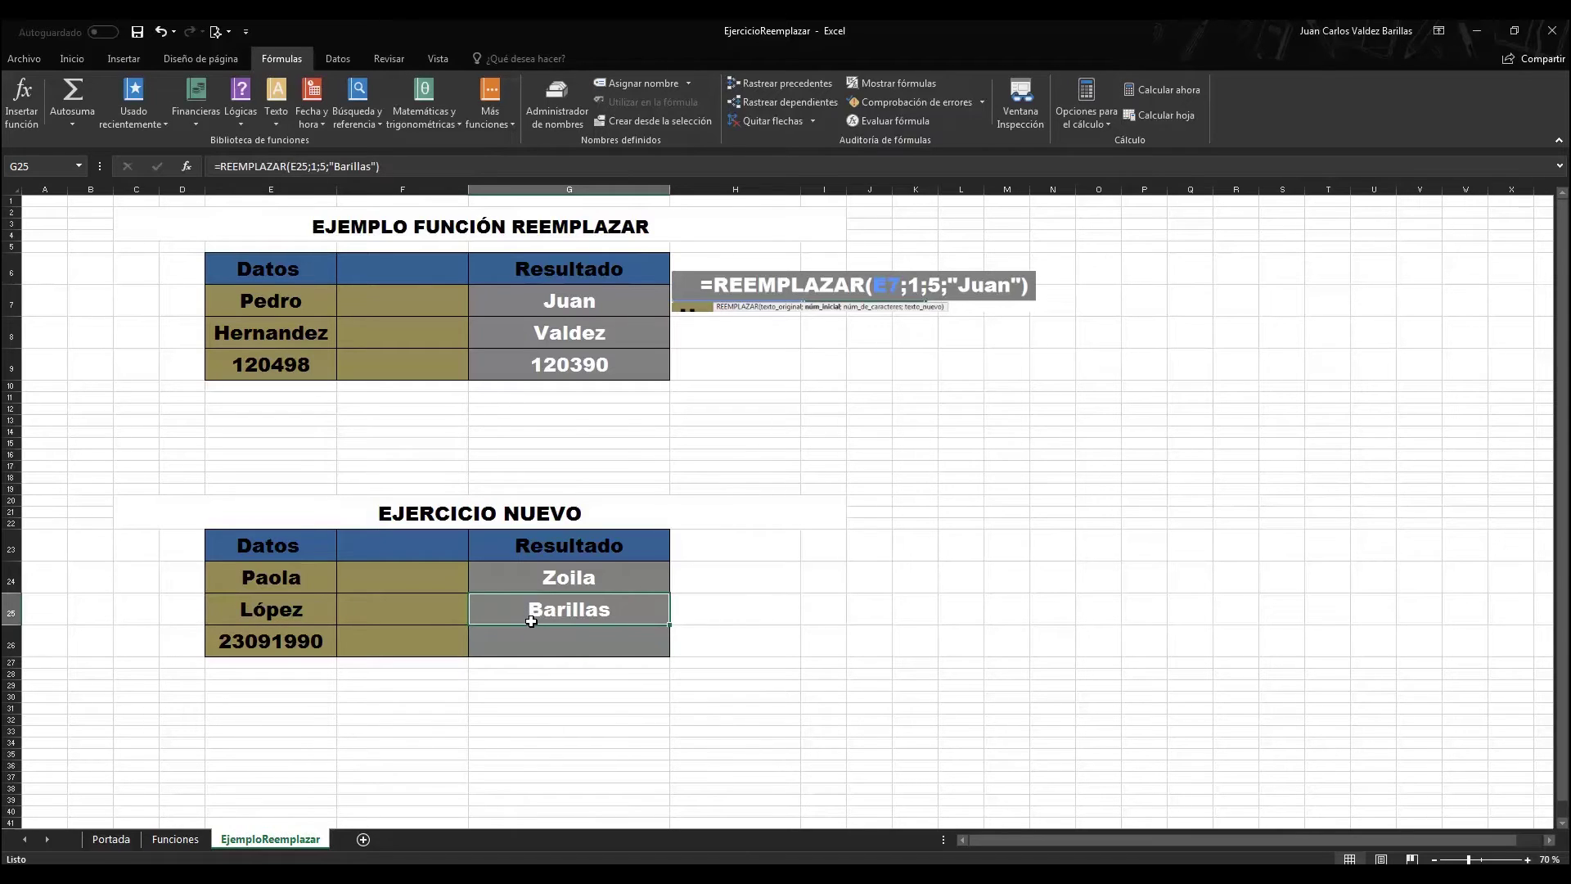
{"action": "left_click", "coordinate": [530, 642]}
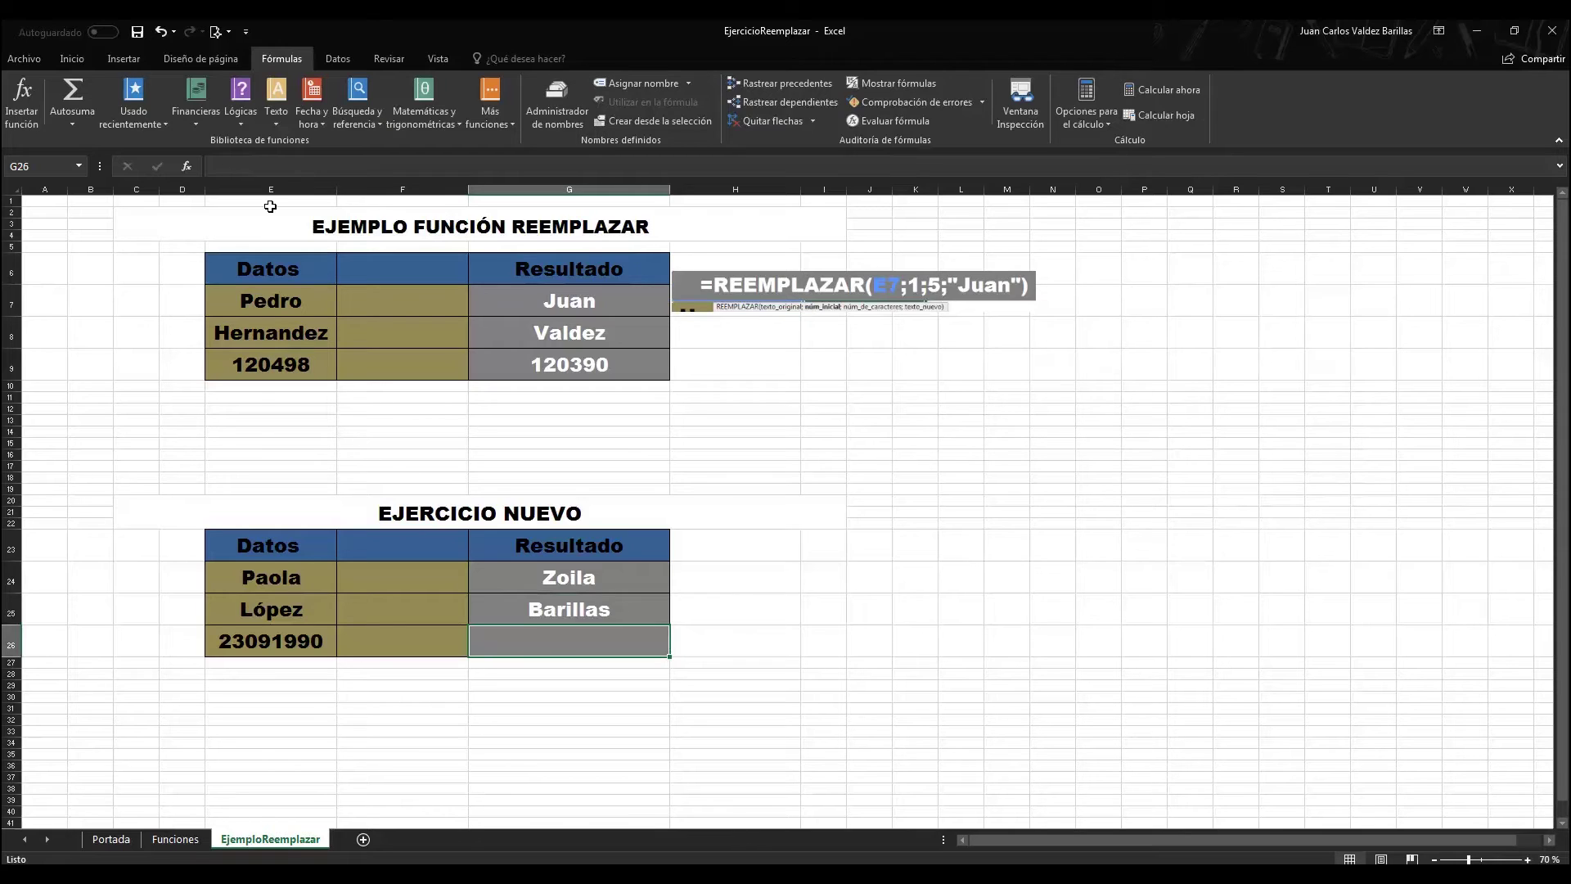
{"action": "left_click", "coordinate": [199, 61]}
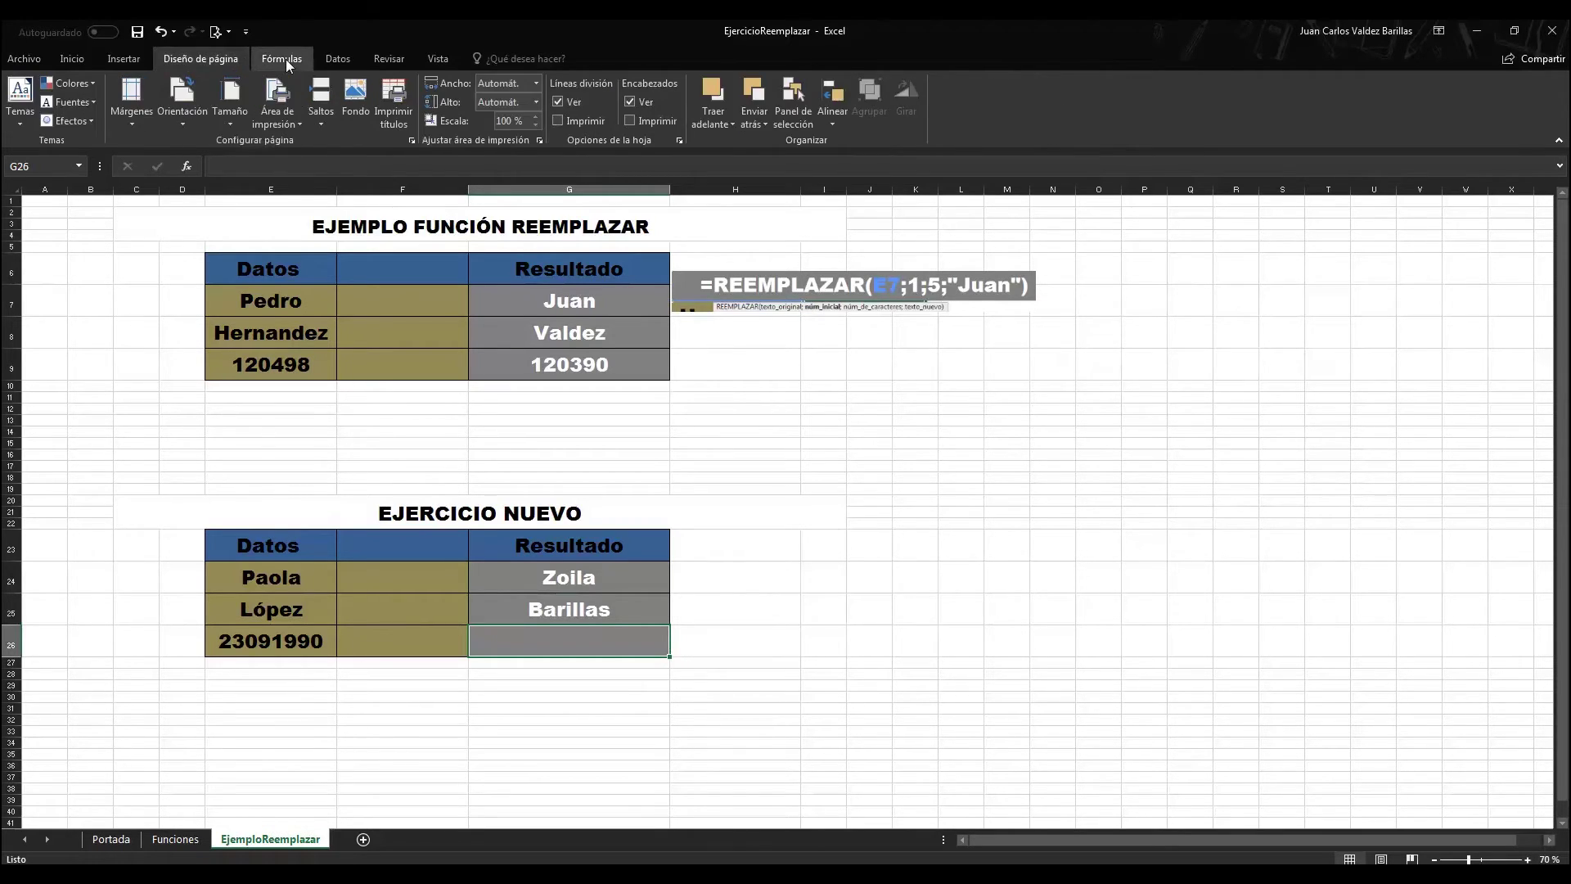
{"action": "left_click", "coordinate": [287, 59]}
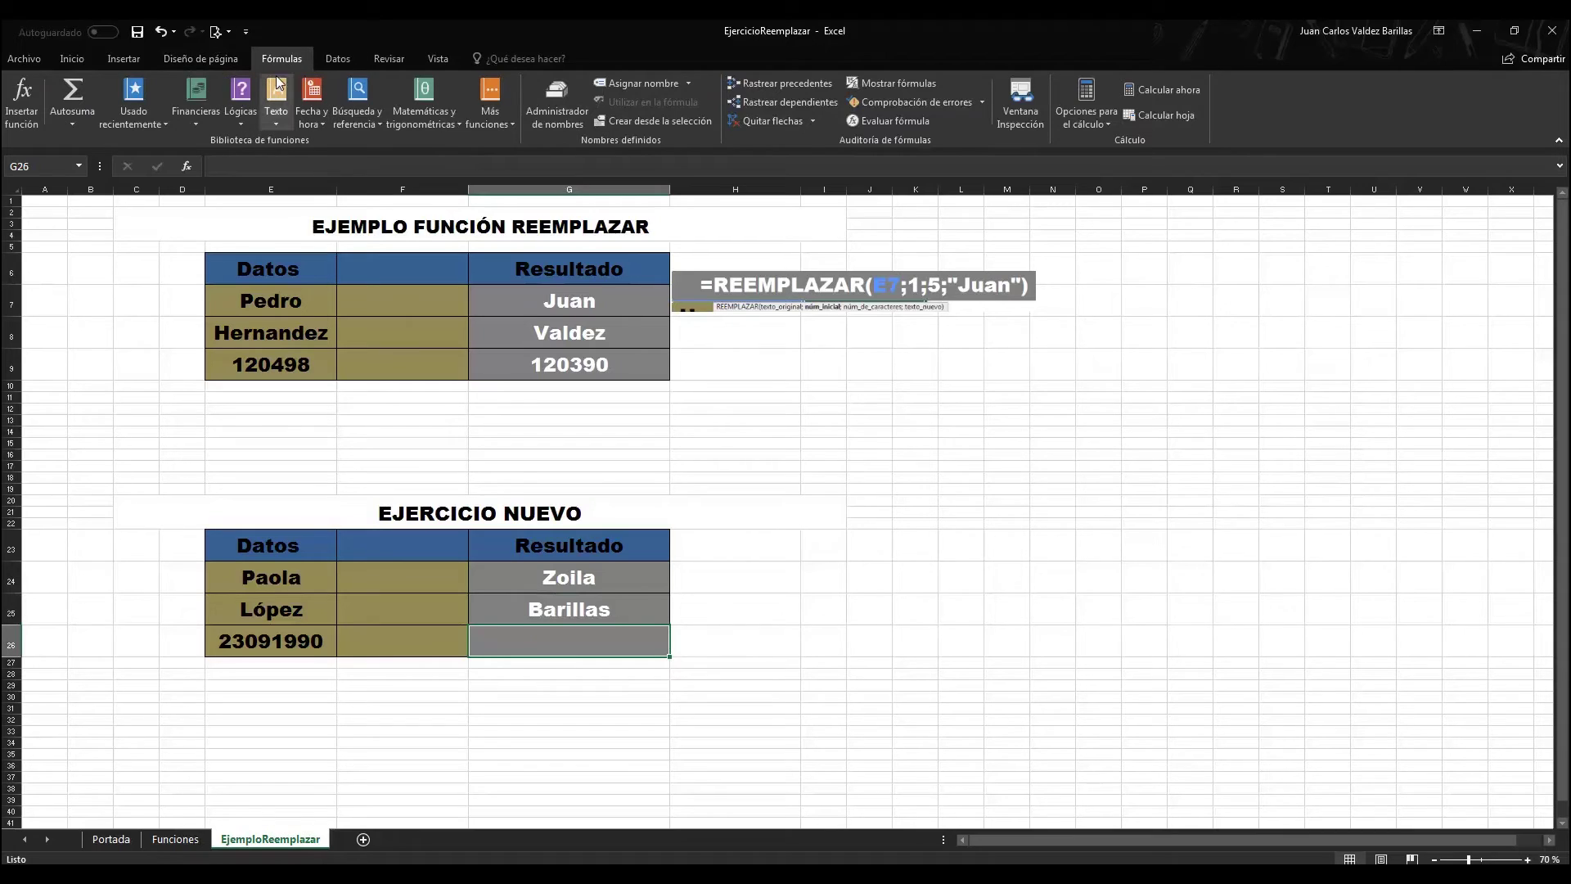
{"action": "left_click", "coordinate": [277, 121]}
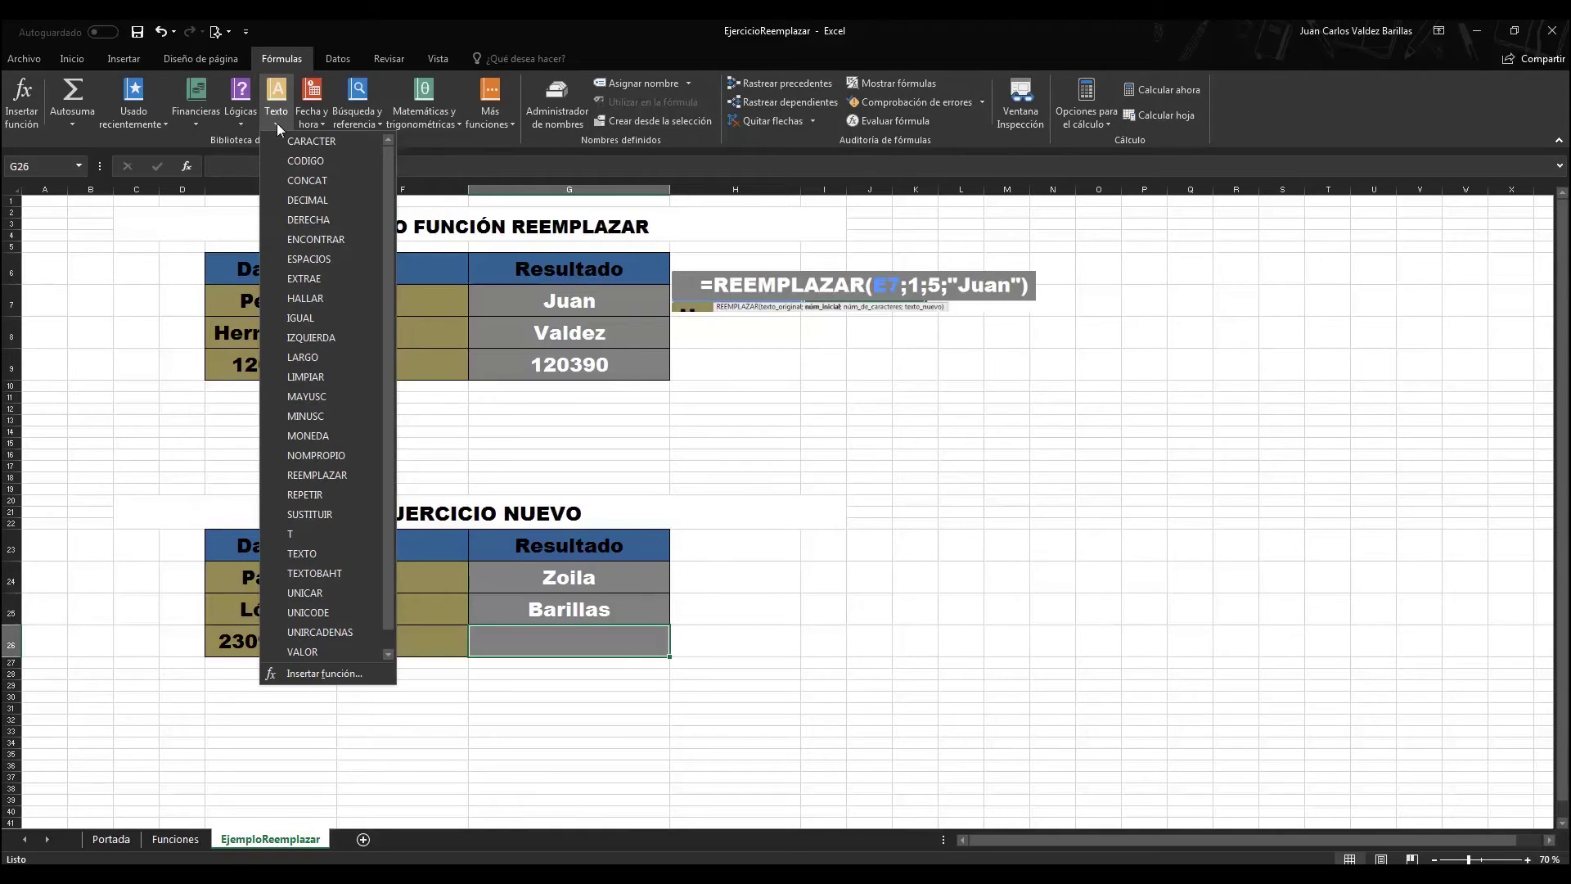
Insert REEMPLAZAR in G26 with E26, 1, 8 and "23-09-1990" so it shows 23-09-1990.
{"action": "left_click", "coordinate": [309, 481]}
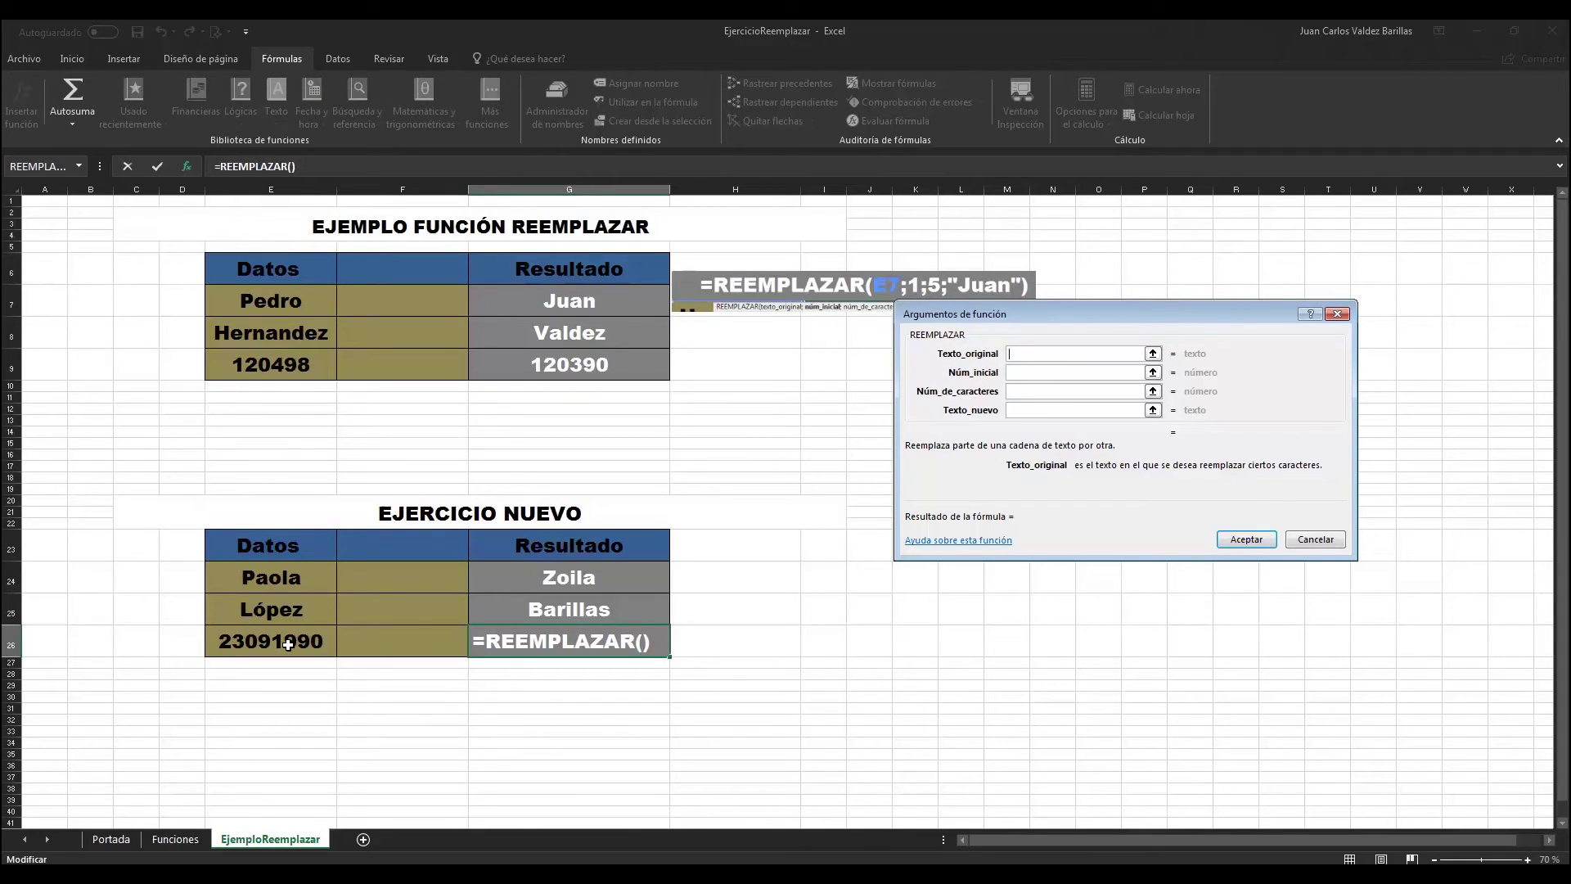
{"action": "left_click", "coordinate": [288, 645]}
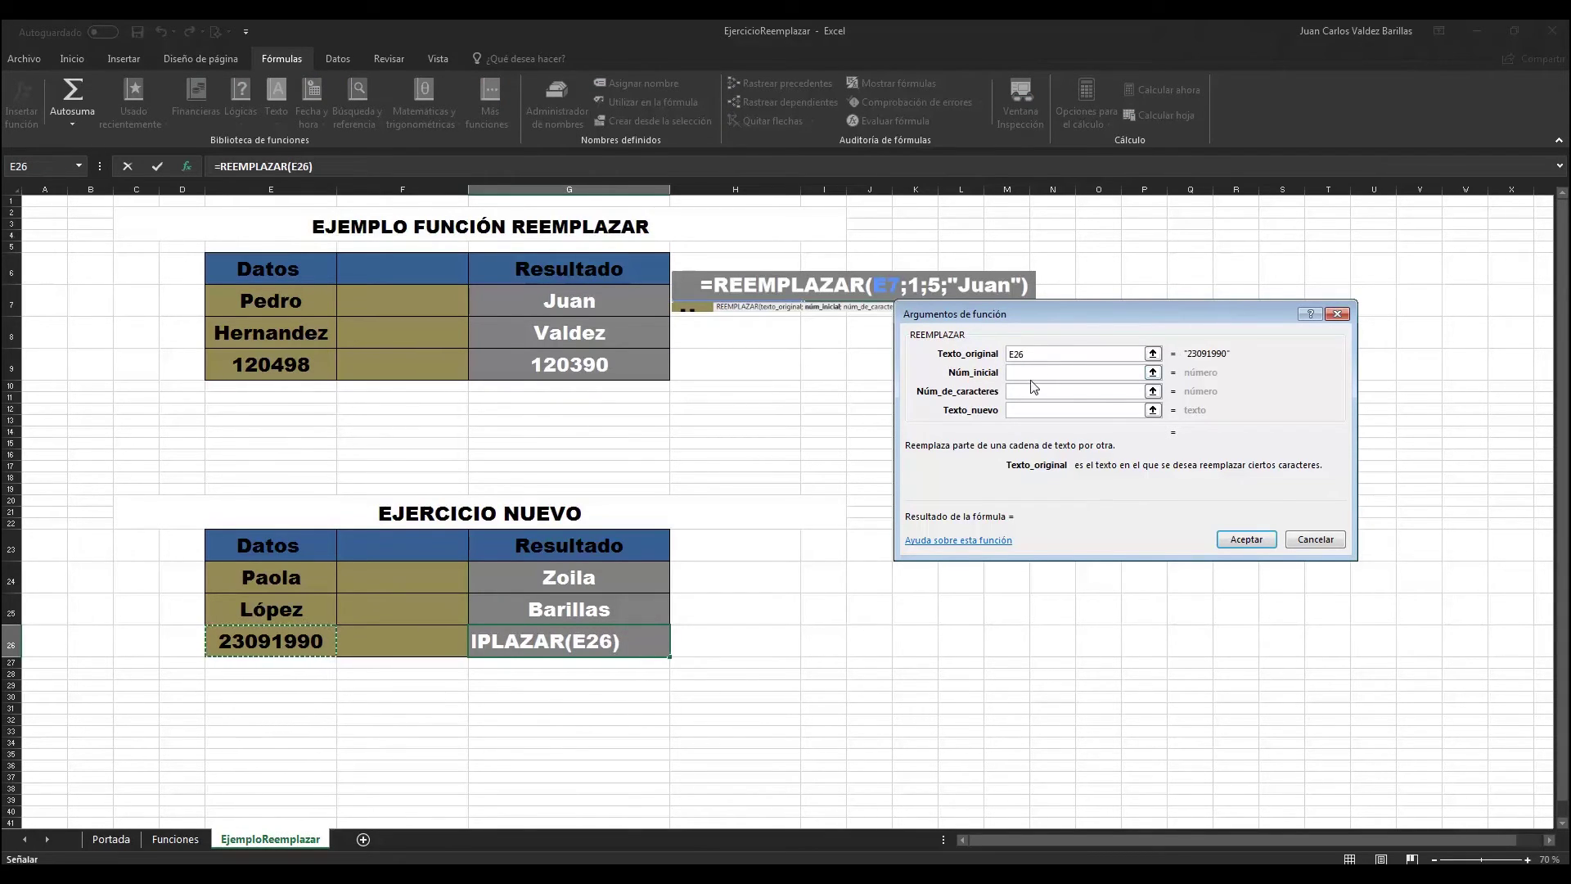
{"action": "left_click", "coordinate": [1032, 373]}
{"action": "type", "text": "1"}
{"action": "left_click", "coordinate": [1020, 395]}
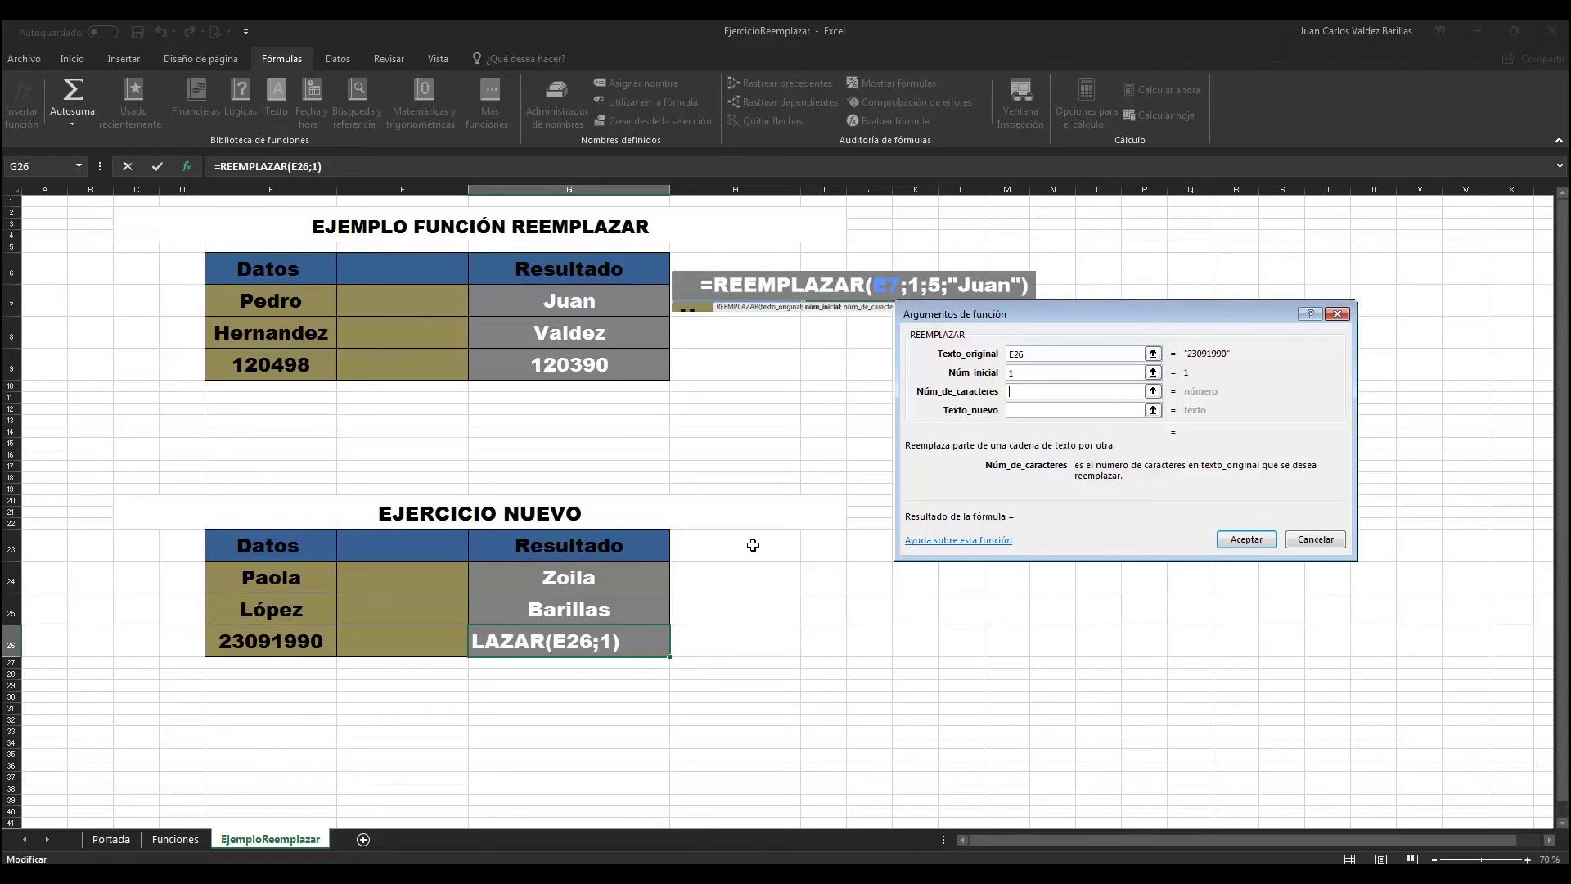
{"action": "type", "text": "8"}
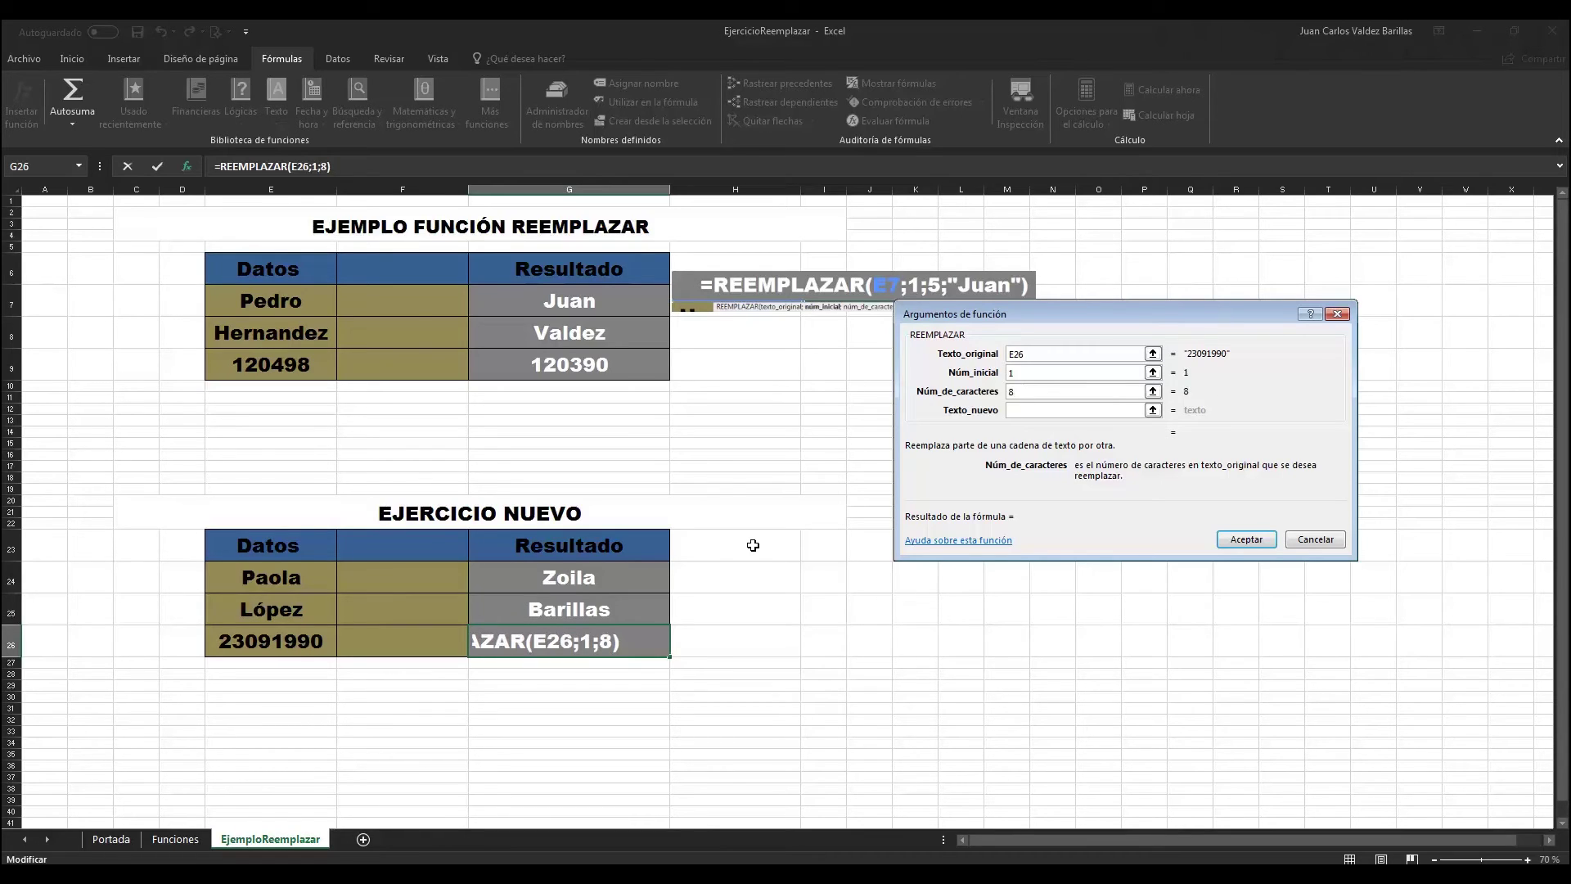
{"action": "key", "text": "Tab"}
{"action": "type", "text": "\""}
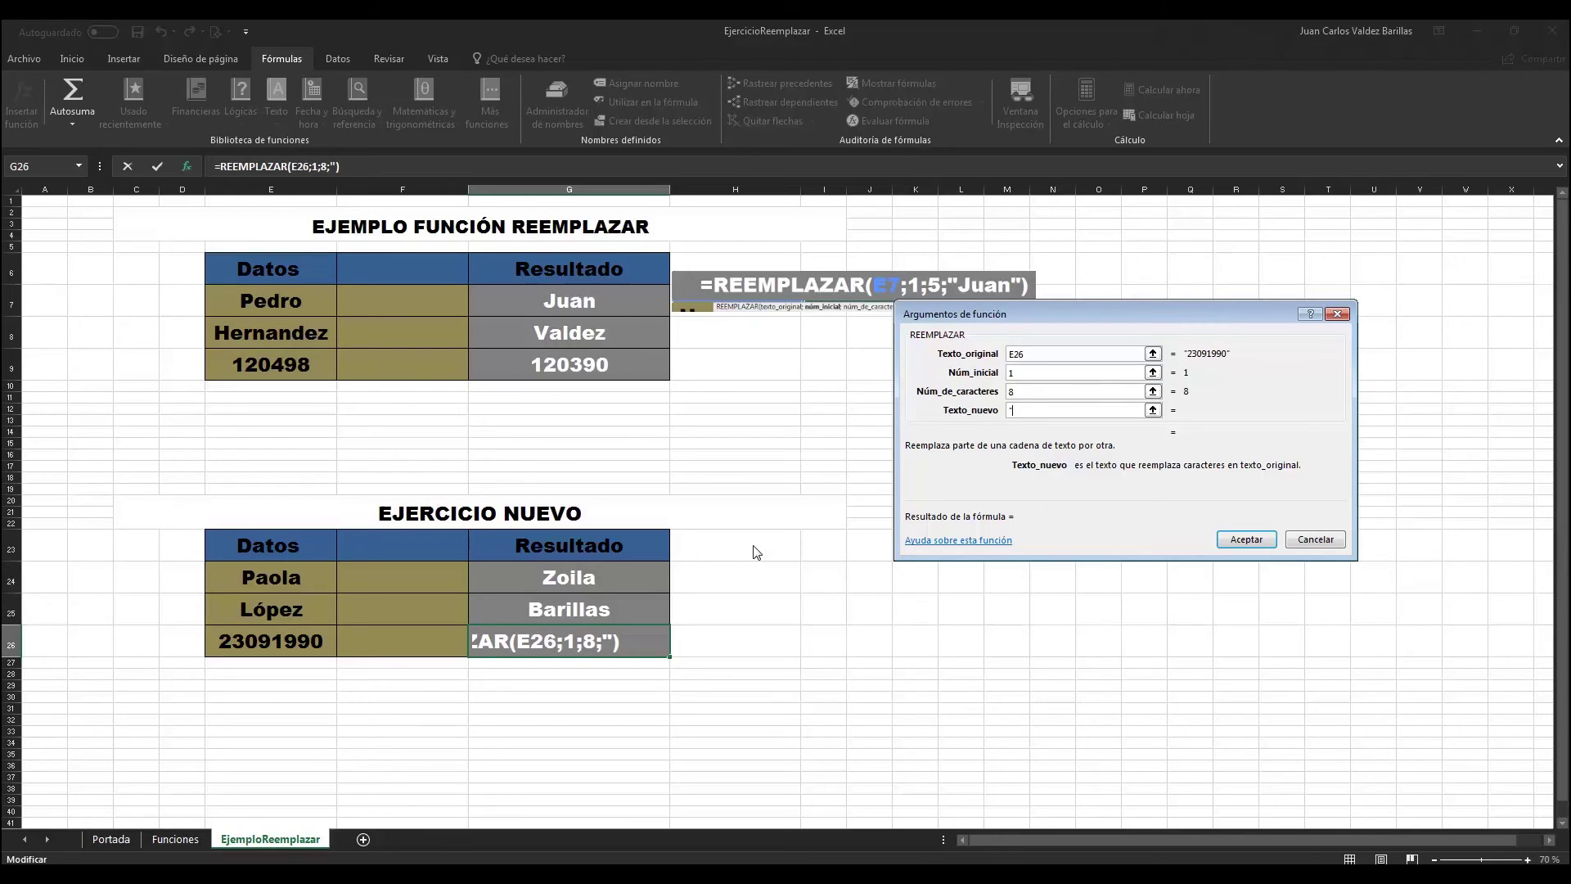
{"action": "type", "text": "23-"}
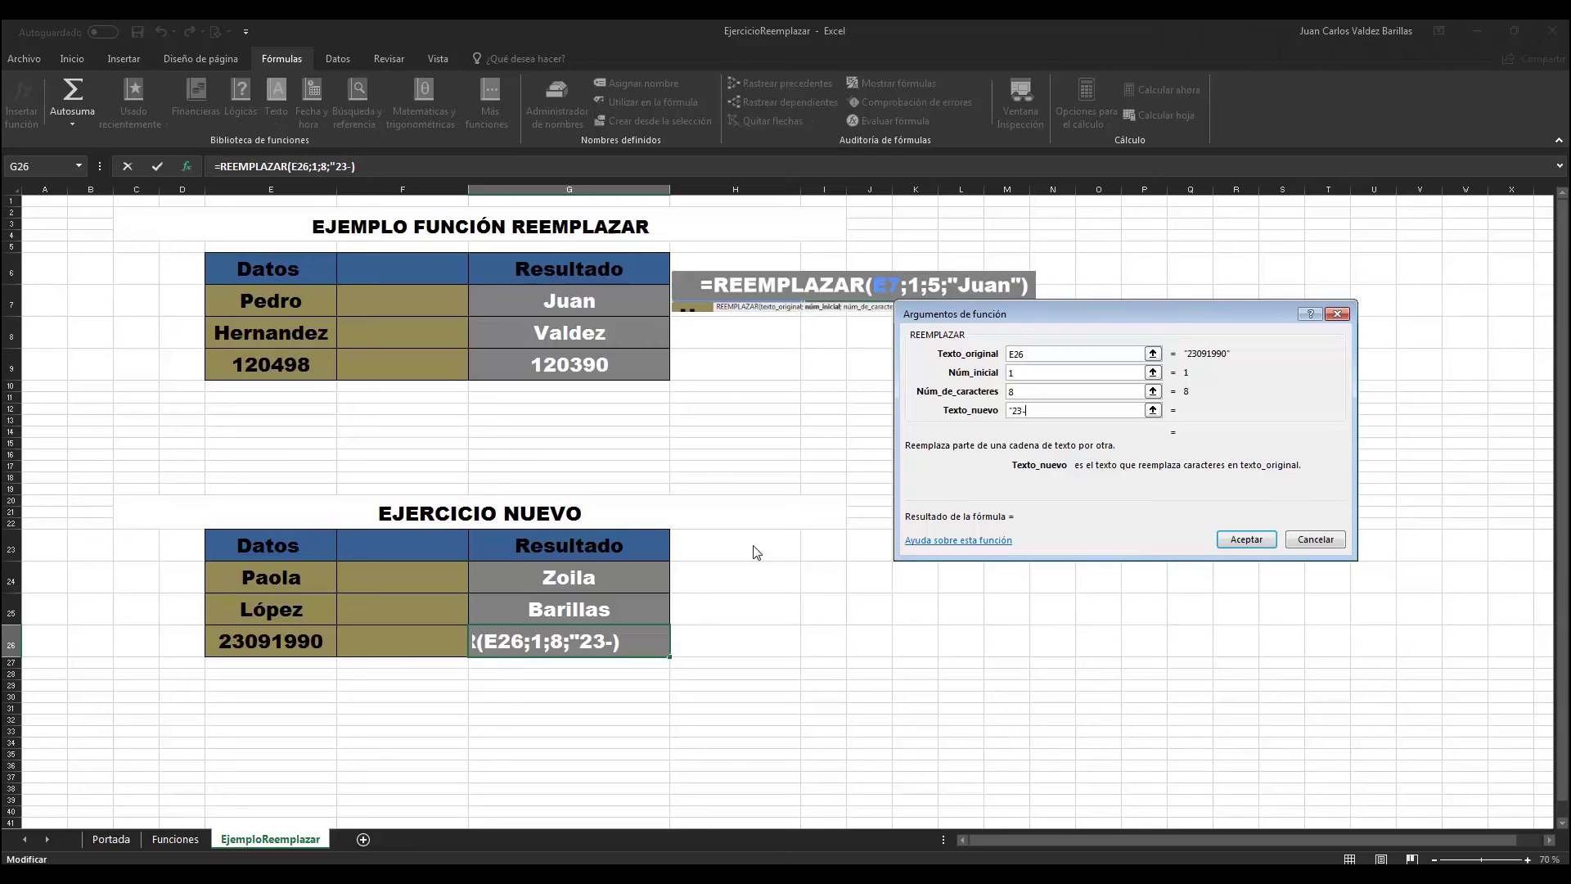
{"action": "type", "text": "09-1990"}
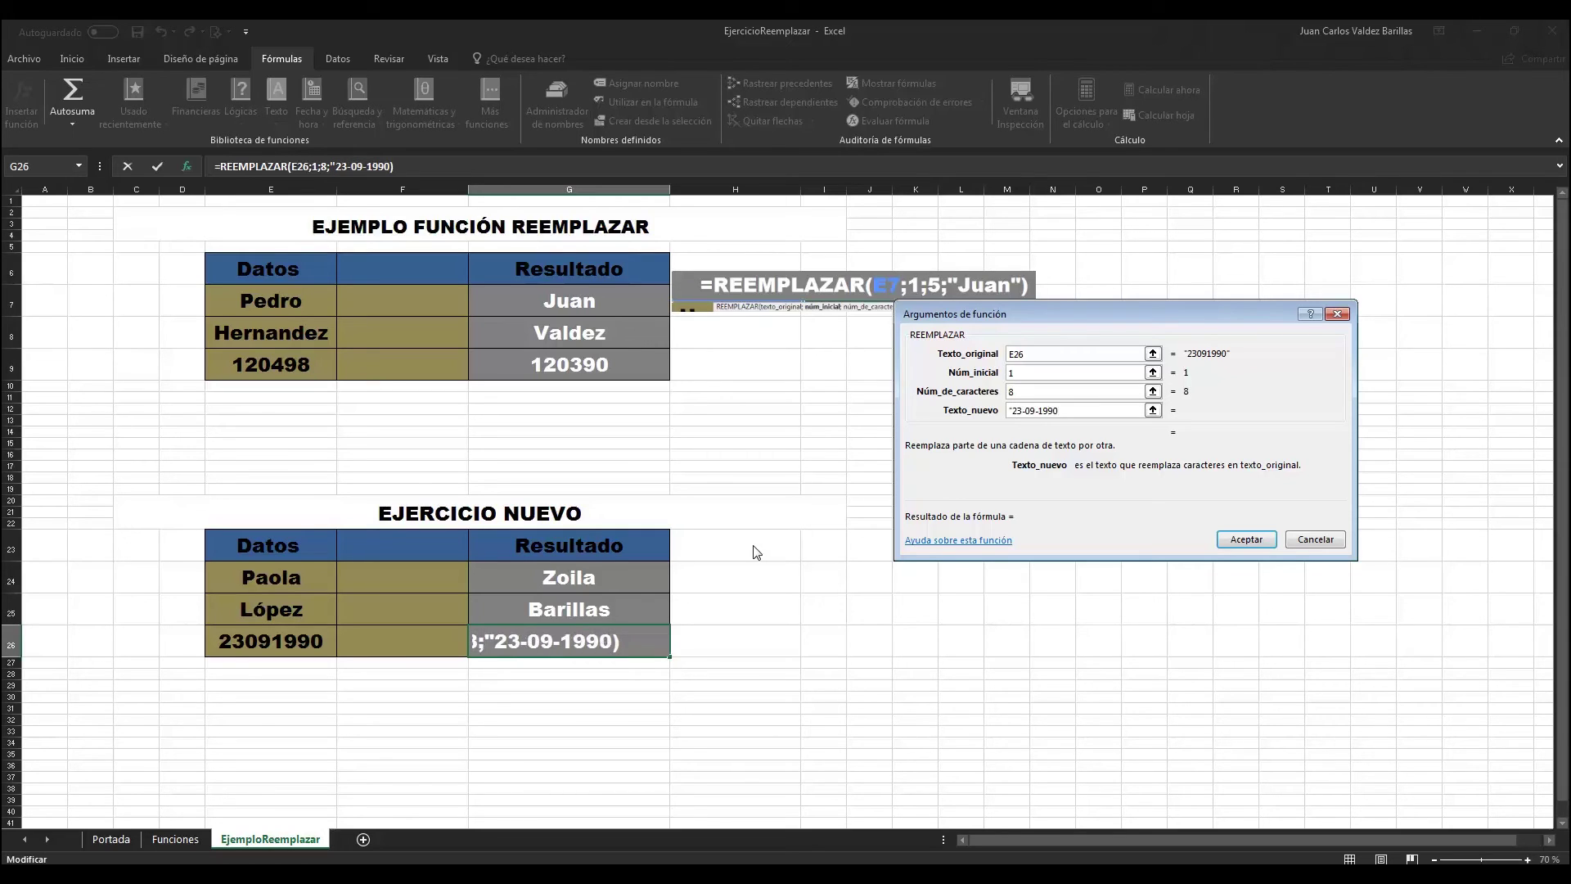
{"action": "type", "text": "\""}
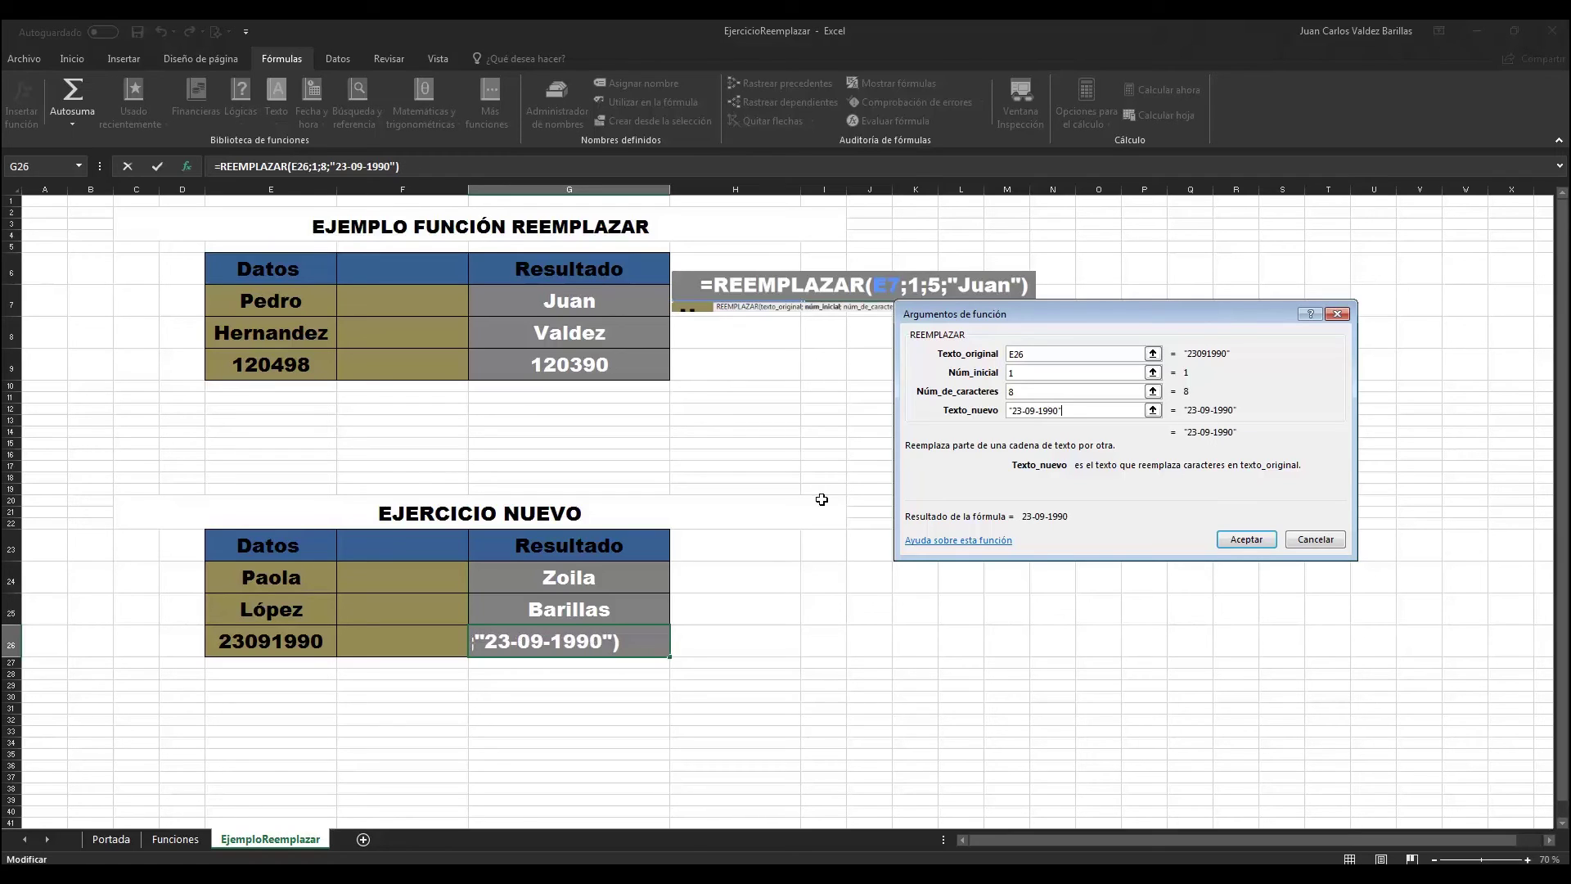
{"action": "left_click", "coordinate": [1245, 539]}
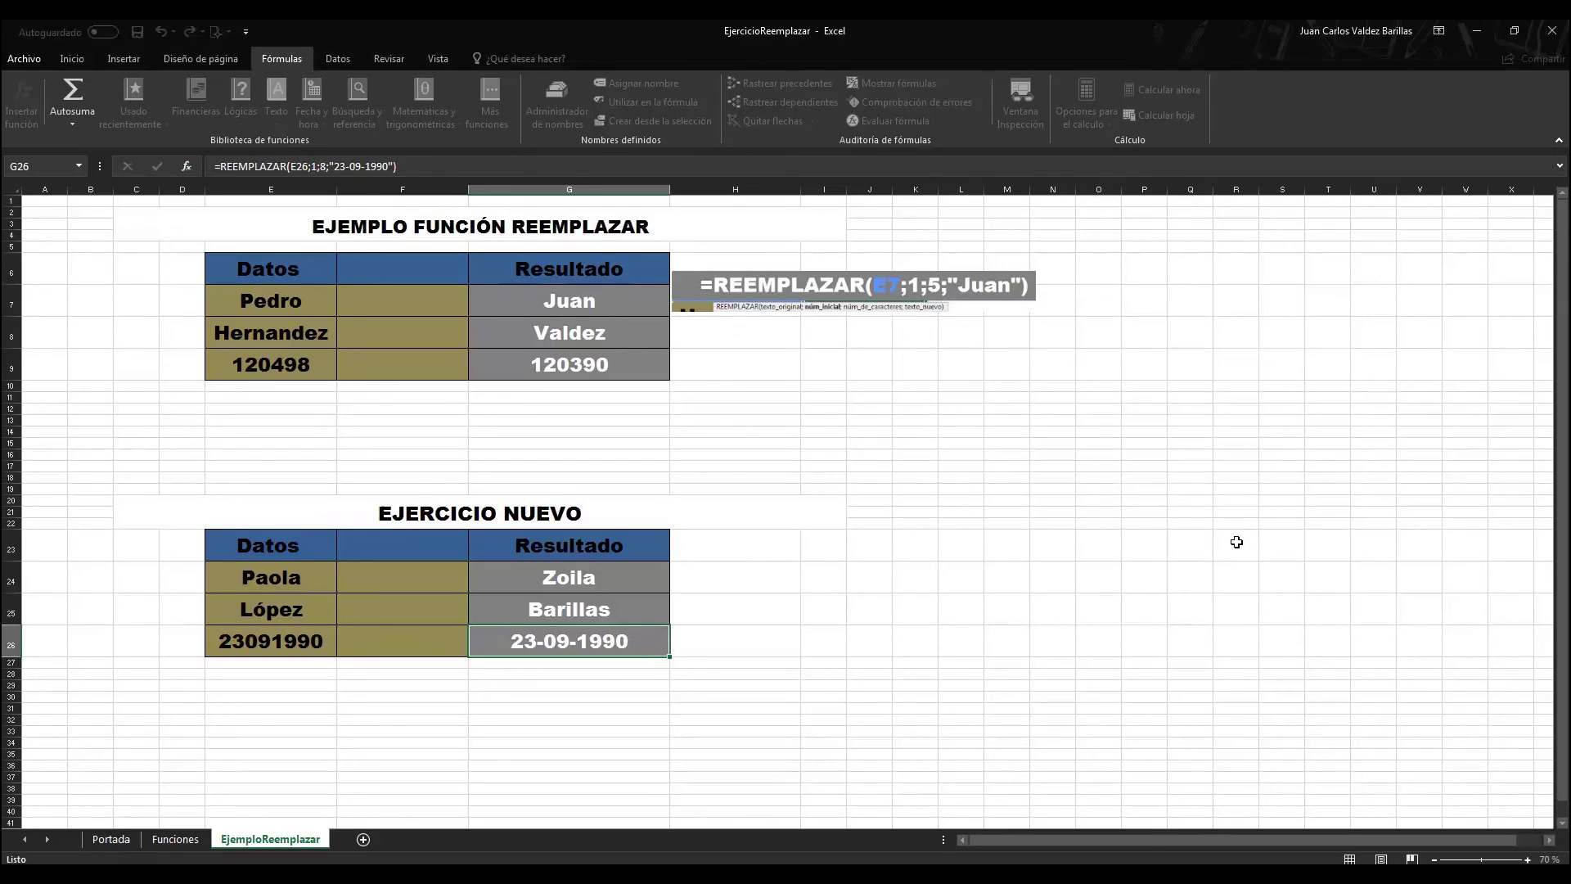